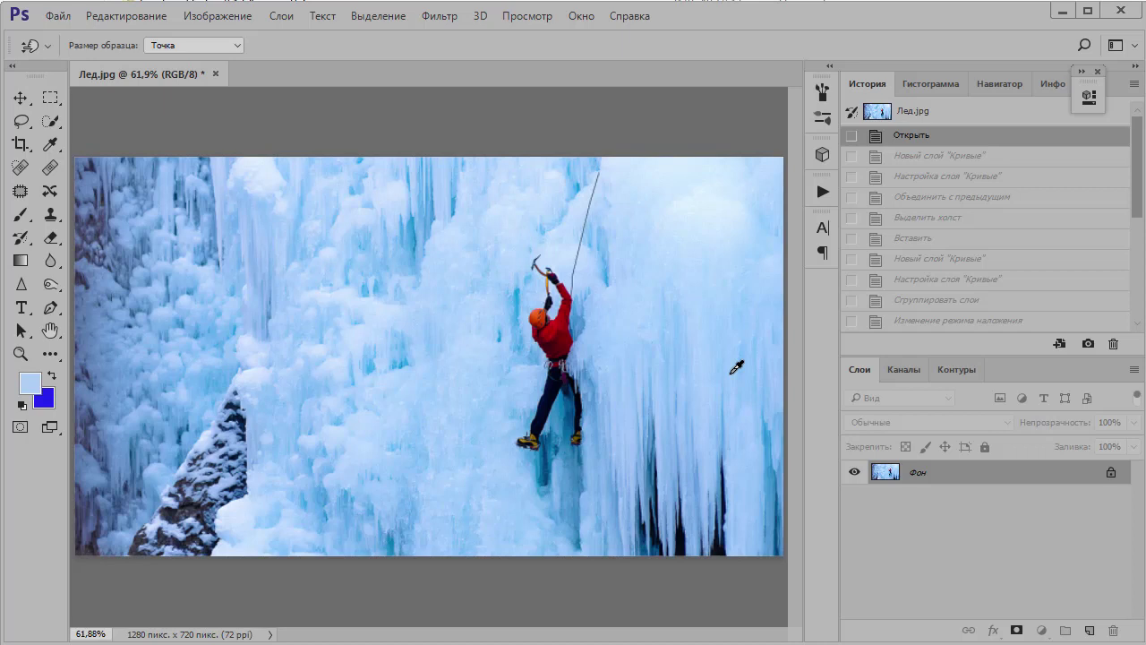
# Step: Compare the blue, green and red channels in the Channels panel, ending on Red
pyautogui.click(913, 370)
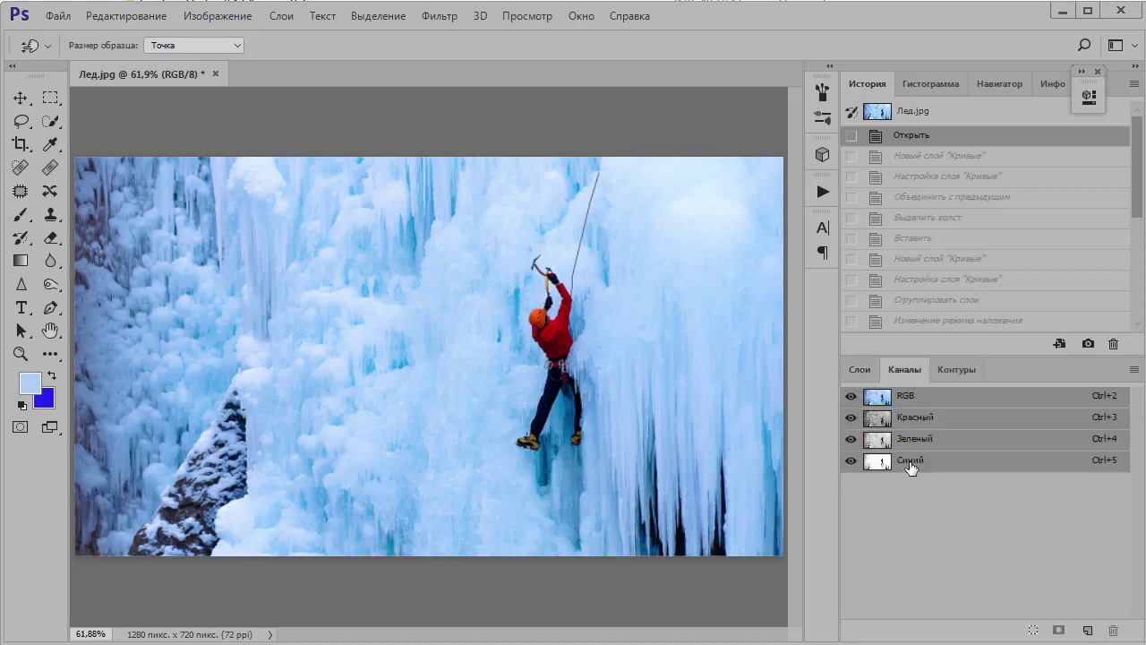
pyautogui.click(909, 460)
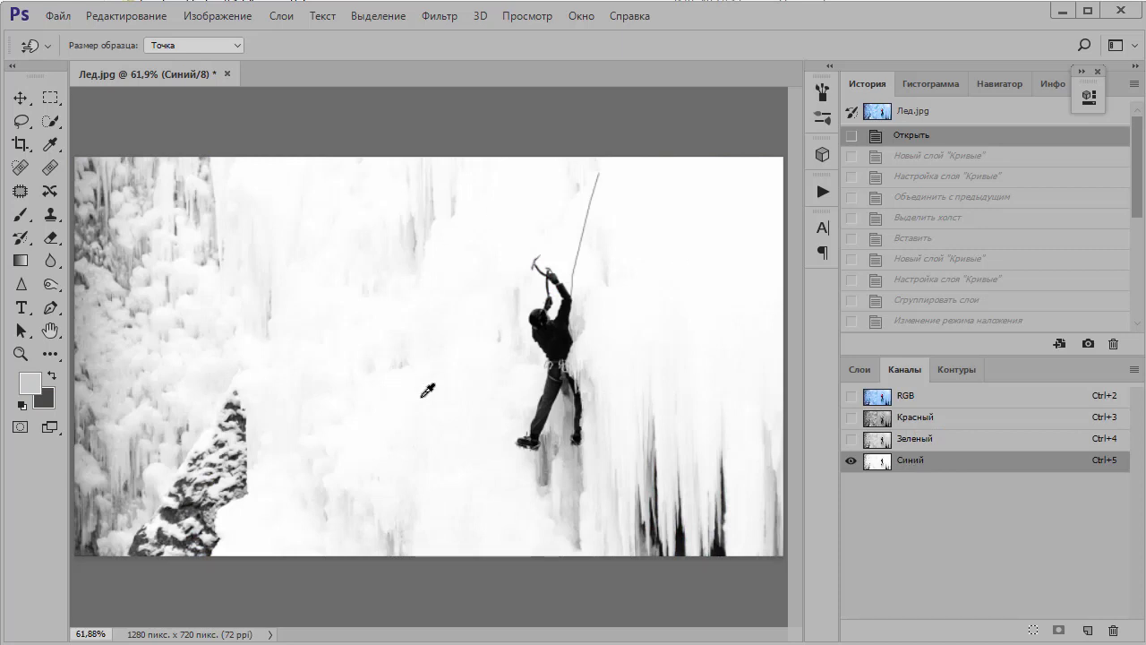
pyautogui.click(913, 440)
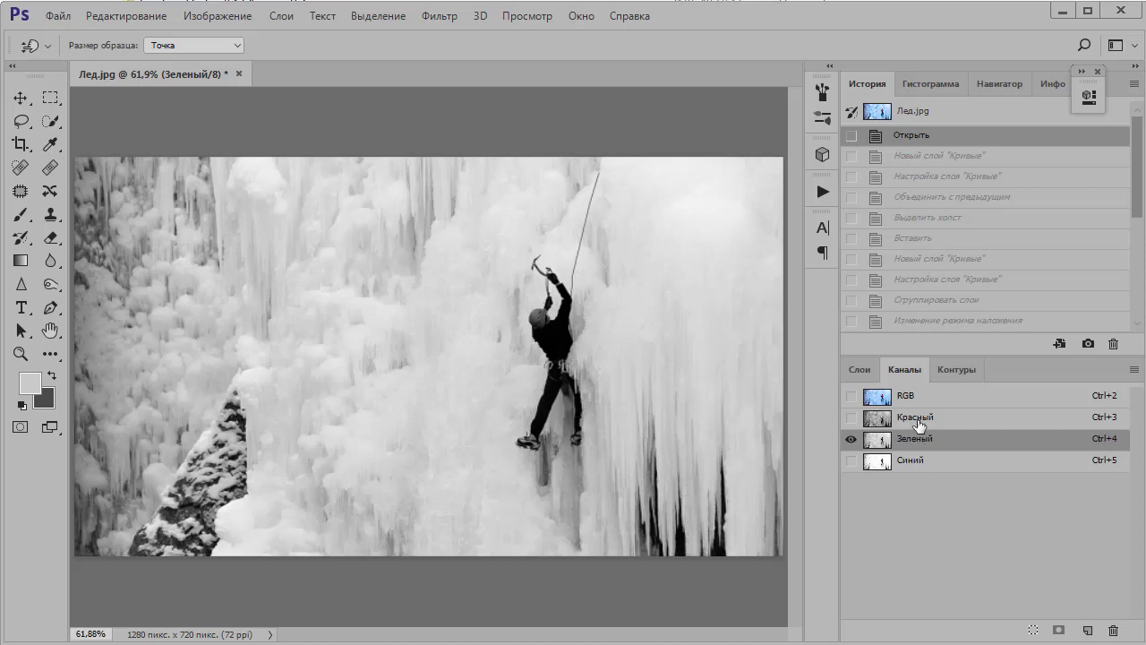
pyautogui.click(919, 421)
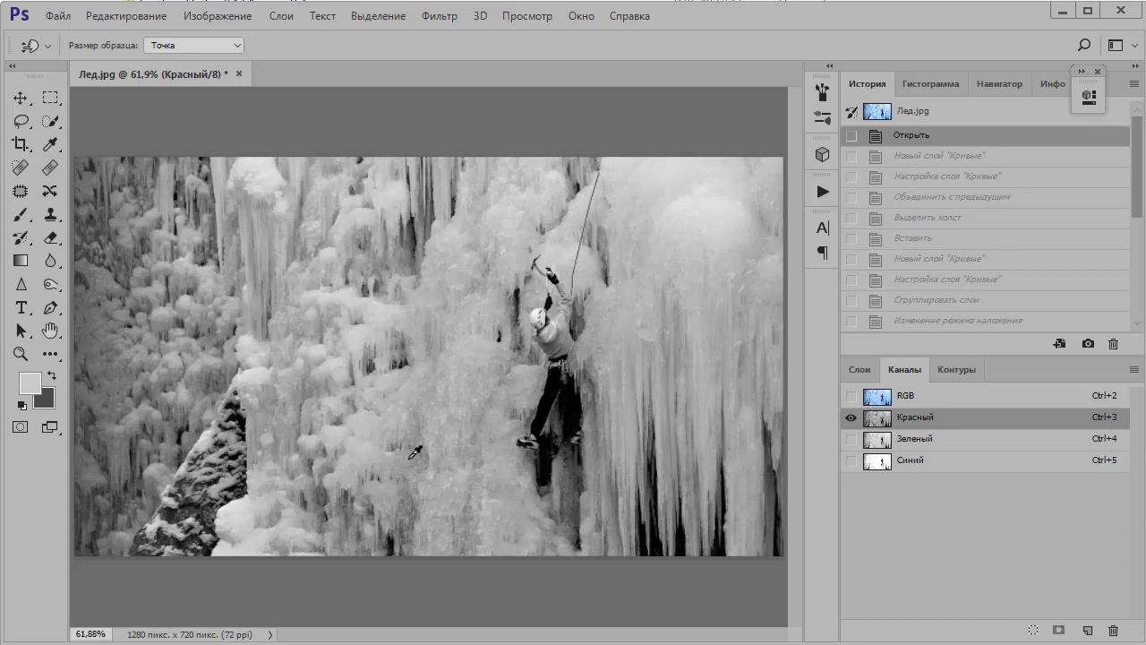
# Step: Copy the red channel and paste it as grayscale layer Слой 1 above Фон
pyautogui.hotkey('ctrl', 'a')
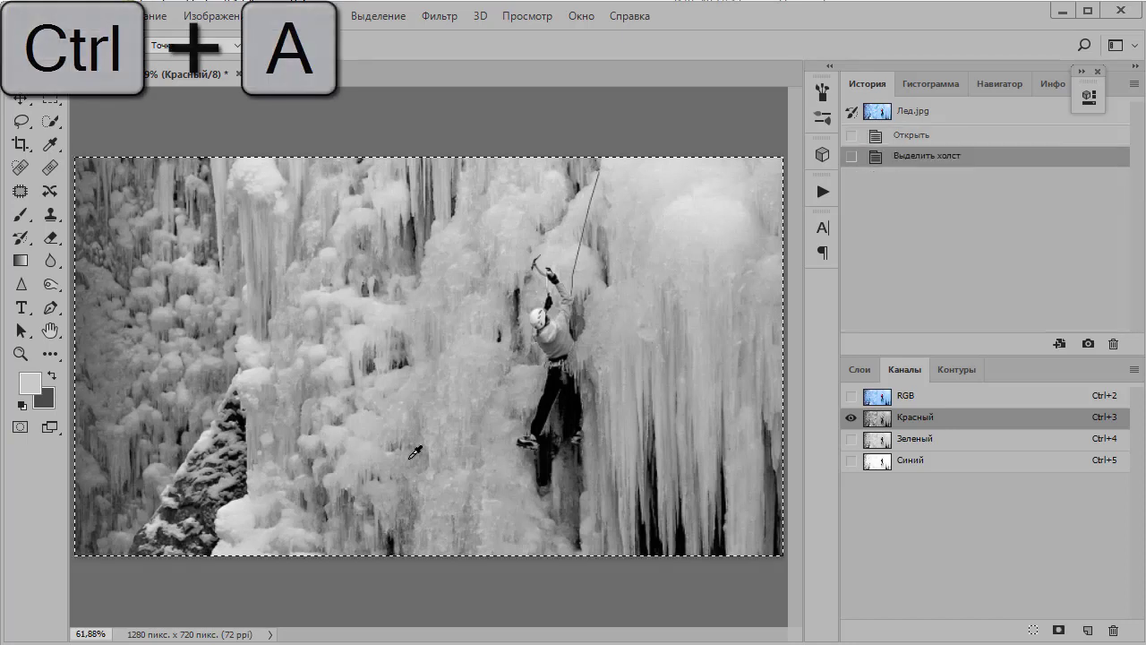
pyautogui.hotkey('ctrl', 'c')
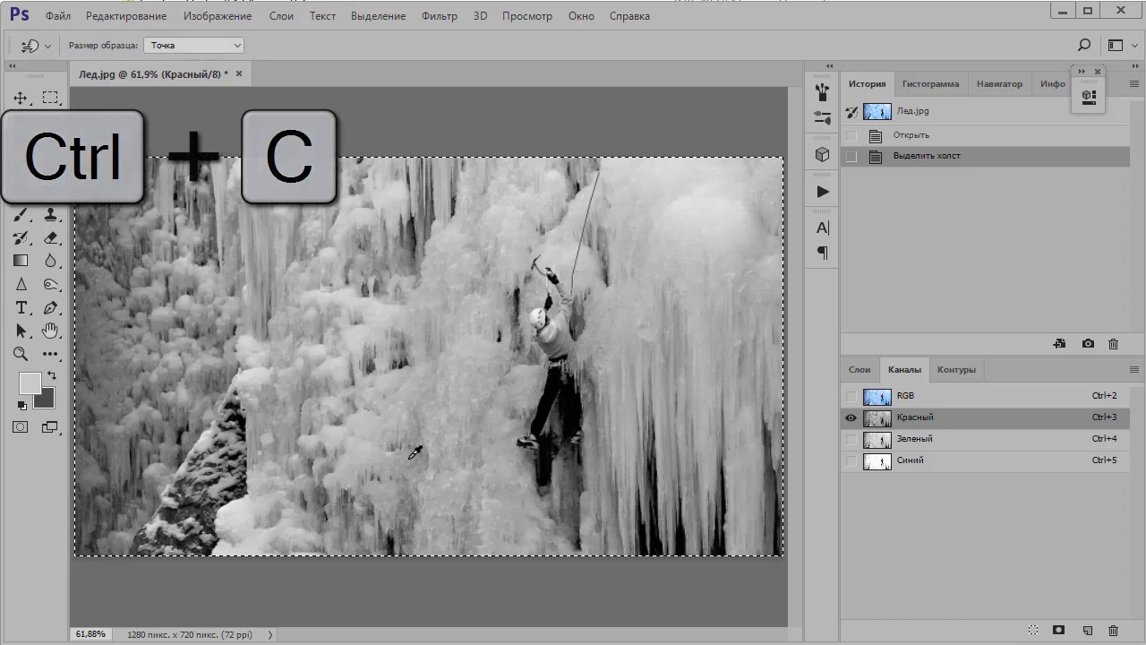
pyautogui.click(918, 400)
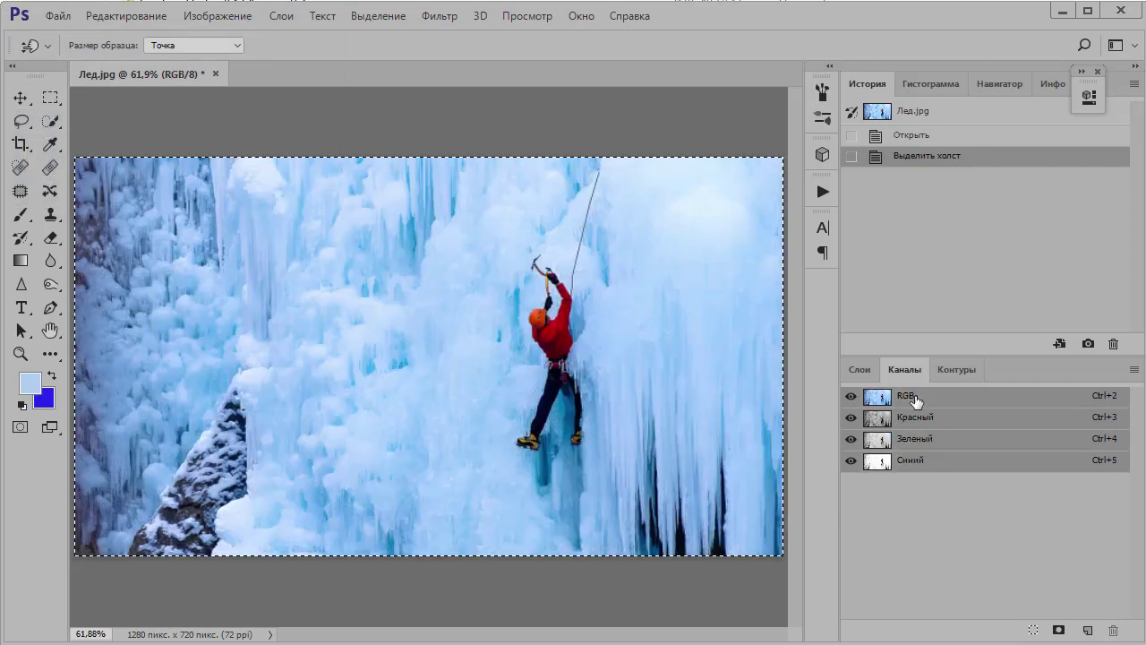
pyautogui.click(859, 369)
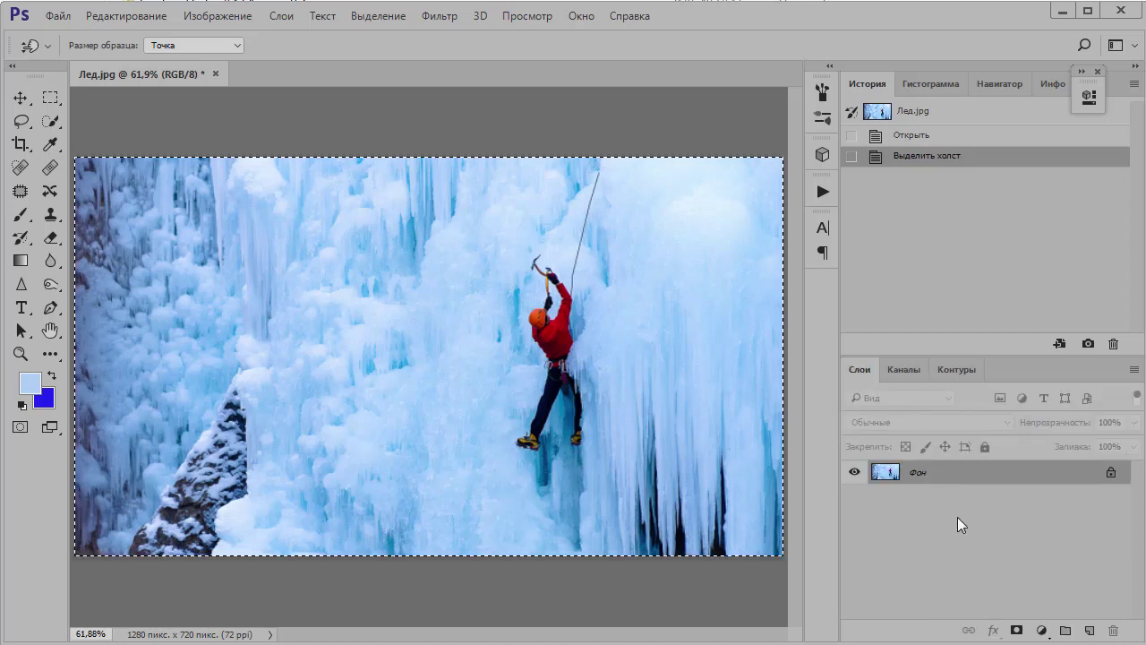
pyautogui.hotkey('ctrl', 'v')
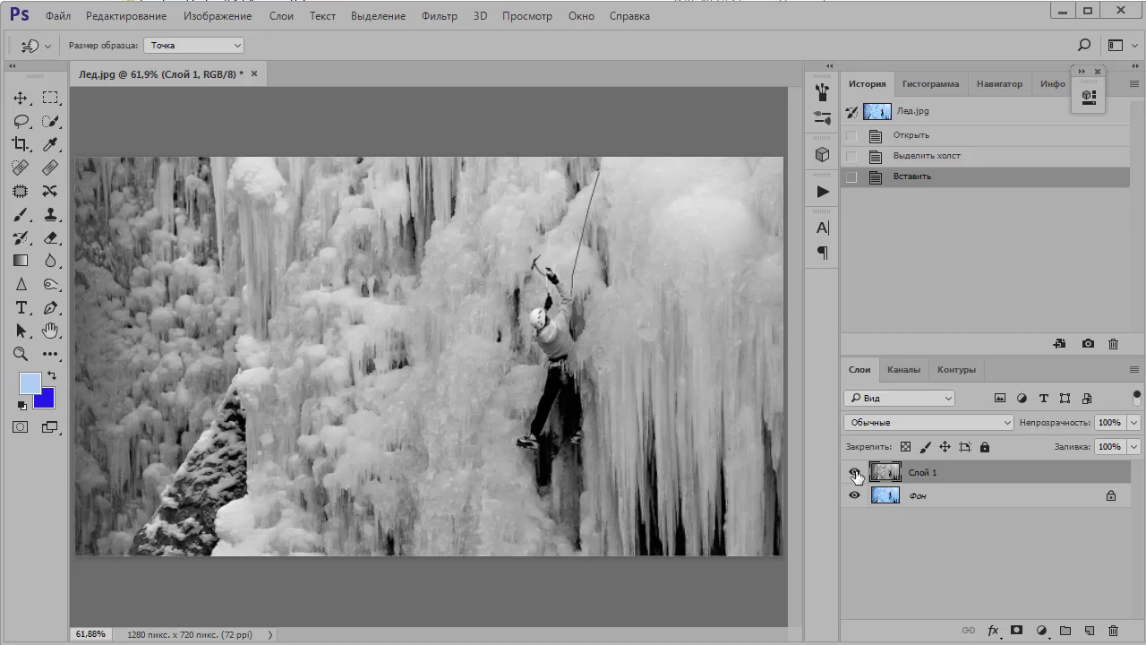
pyautogui.click(854, 472)
pyautogui.click(856, 473)
# Step: Add Кривые 1 with an S-curve: midtones down to 137→122, highlights up to 194→199
pyautogui.click(1038, 630)
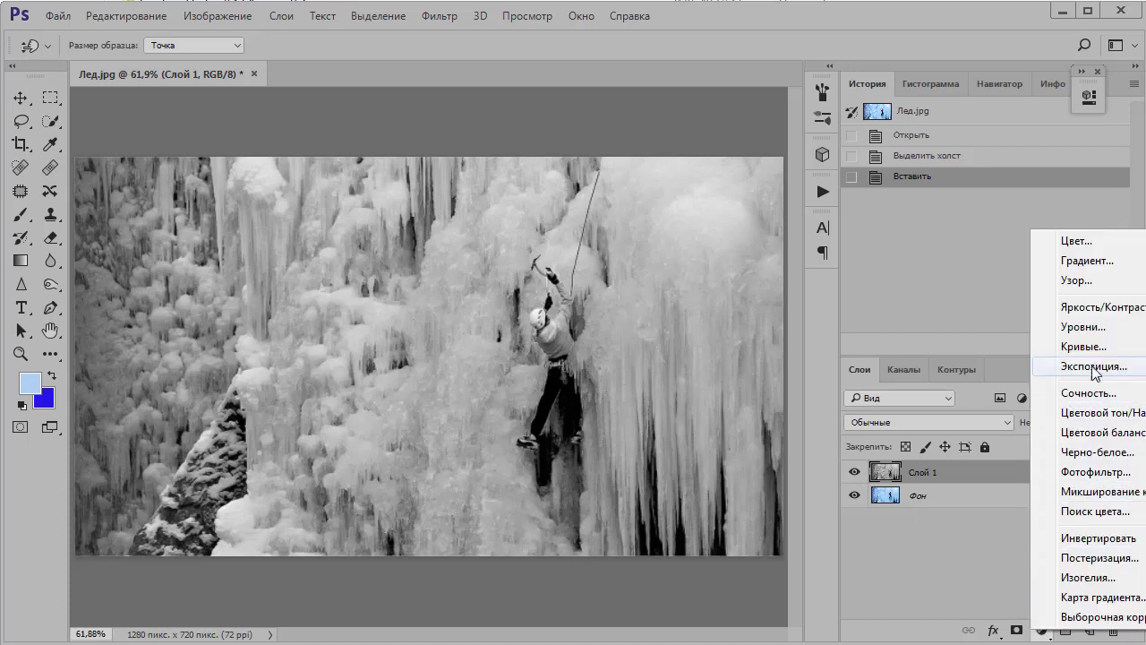
pyautogui.click(1089, 348)
pyautogui.moveTo(741, 89)
pyautogui.mouseDown()
pyautogui.moveTo(792, 77)
pyautogui.moveTo(801, 59)
pyautogui.mouseUp()
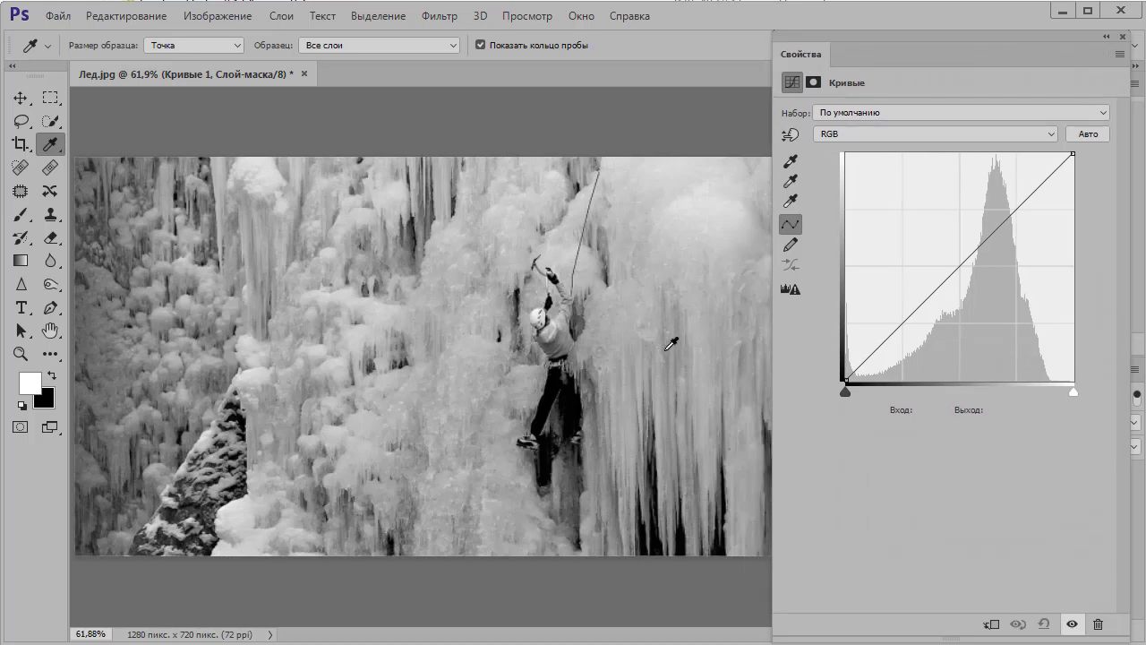
pyautogui.click(790, 135)
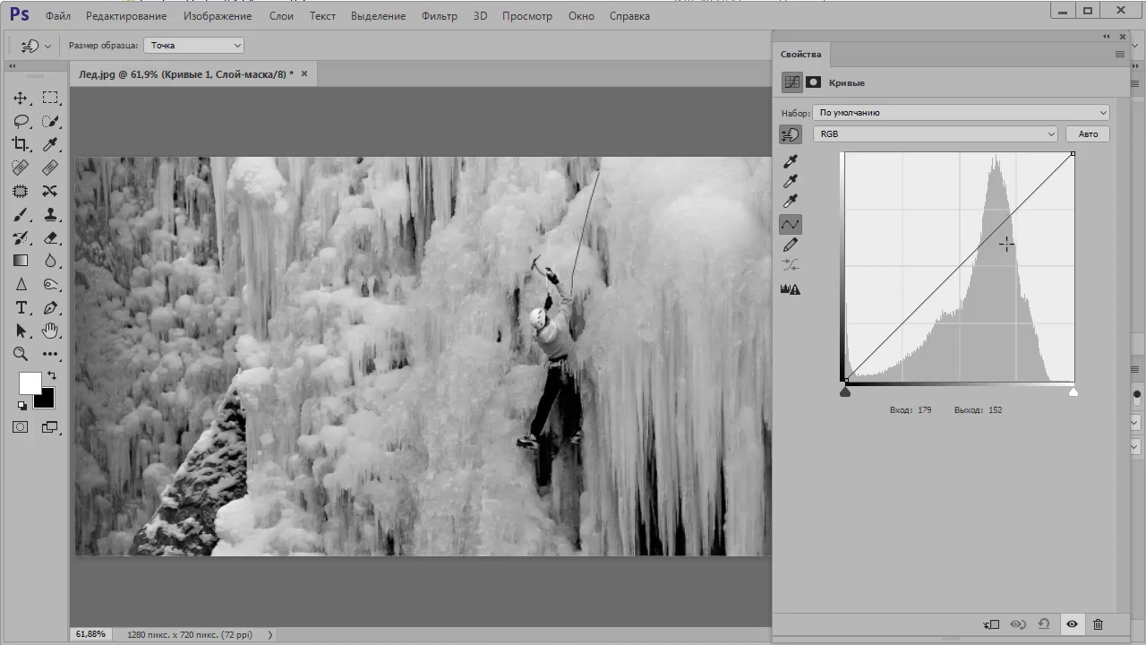
pyautogui.click(964, 259)
pyautogui.moveTo(964, 258); pyautogui.dragTo(966, 267)
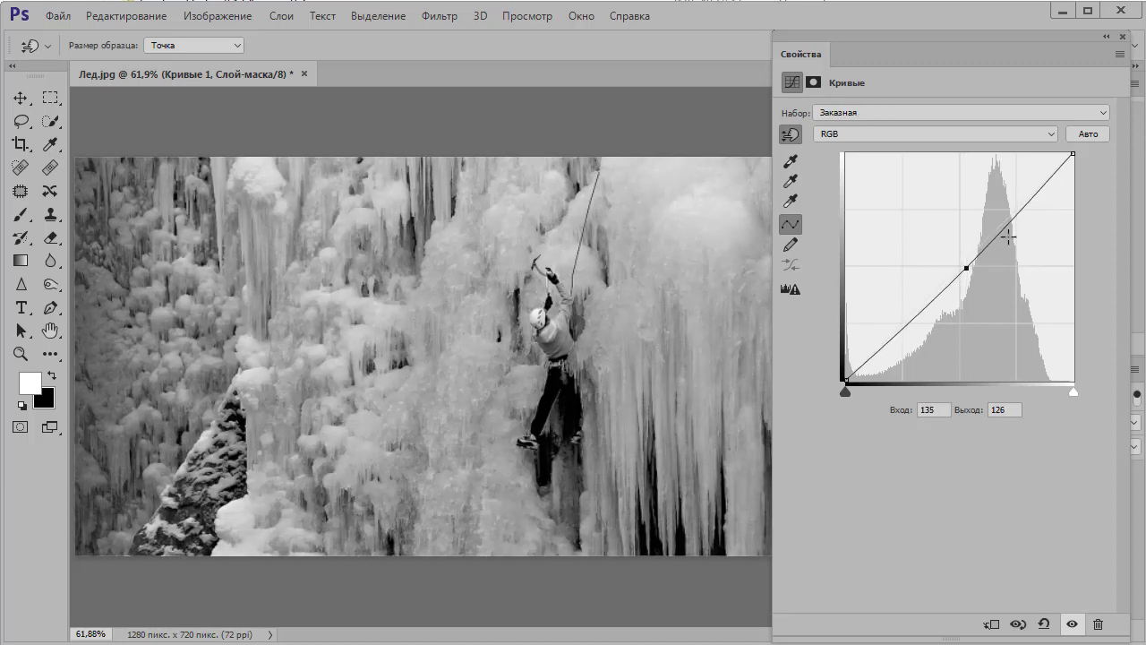
pyautogui.moveTo(1022, 209); pyautogui.dragTo(1019, 201)
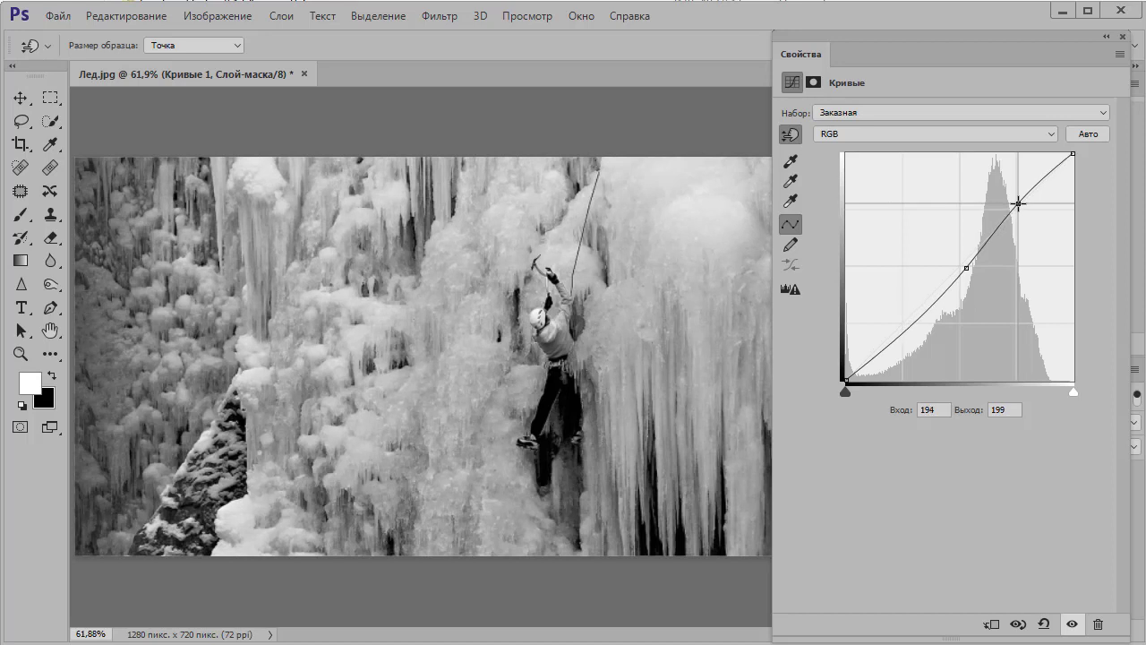
pyautogui.moveTo(966, 267); pyautogui.dragTo(970, 269)
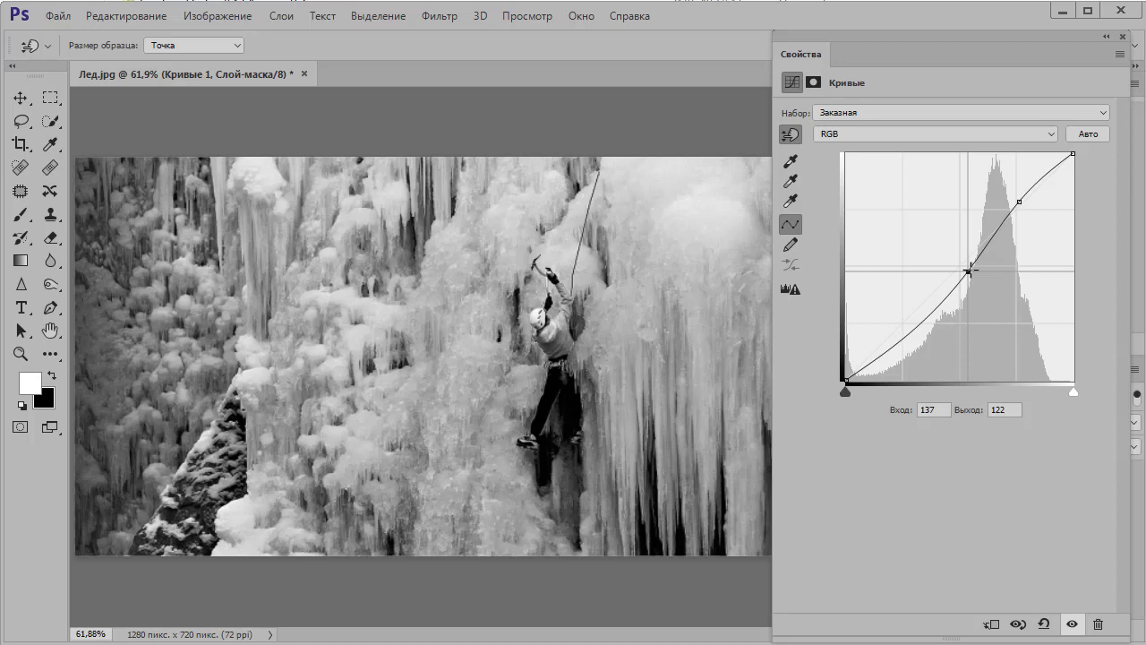
pyautogui.click(1072, 625)
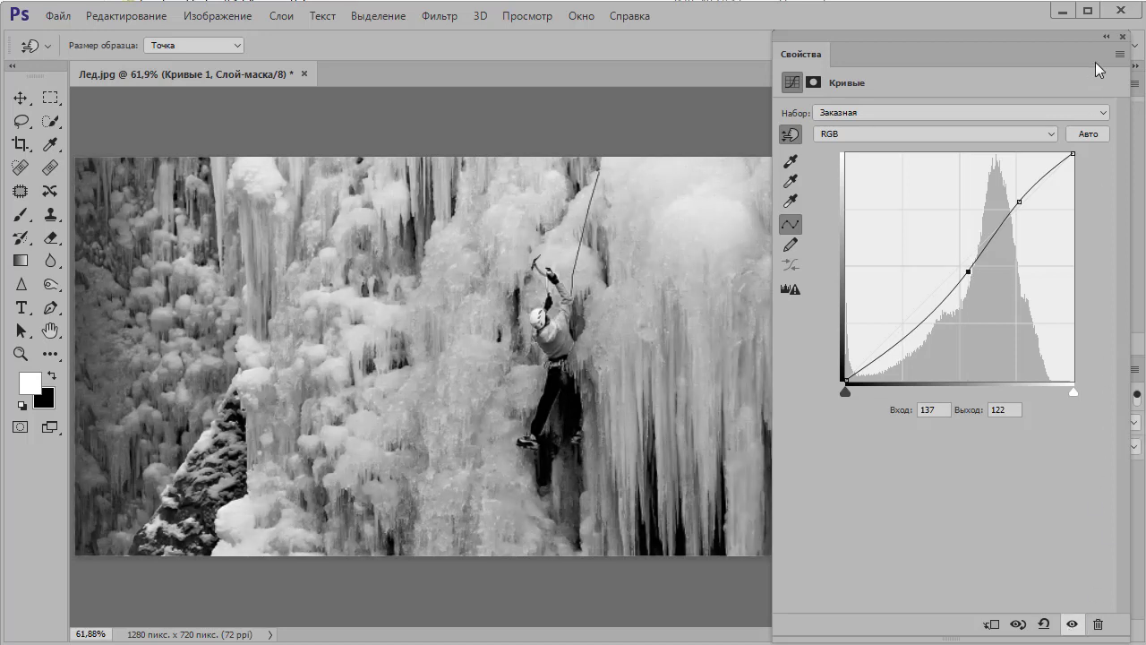
pyautogui.click(1105, 38)
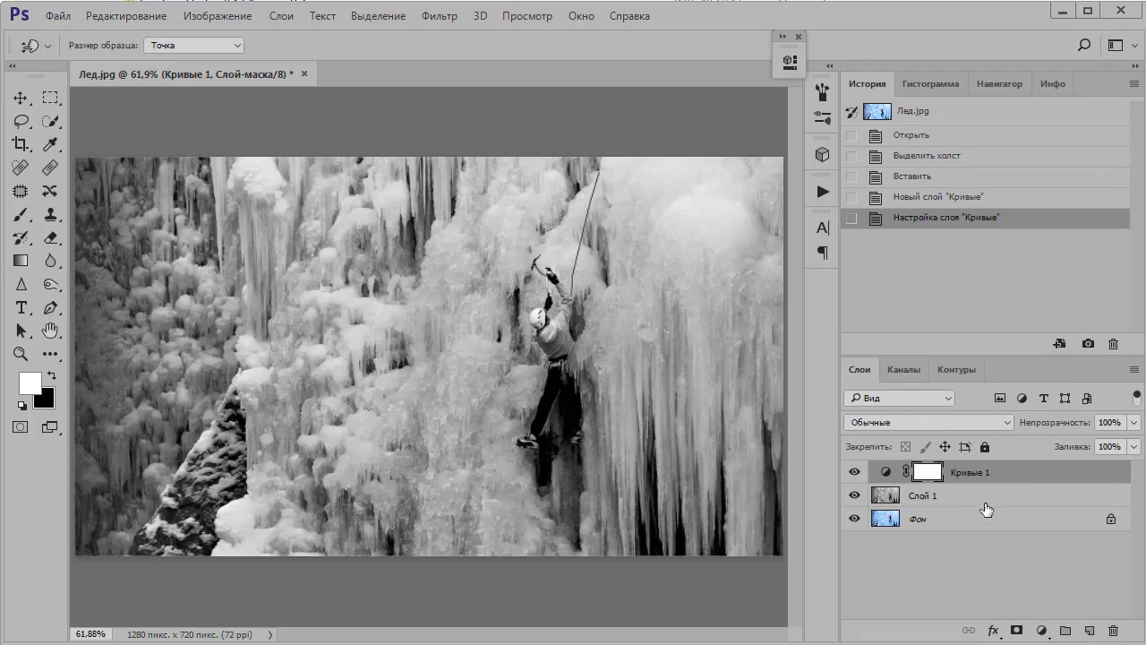
# Step: Group Слой 1 and Кривые 1 into Группа 1
pyautogui.hotkey('ctrl', 'shift')
pyautogui.keyDown('ctrl'); pyautogui.click(975, 500); pyautogui.keyUp('ctrl')
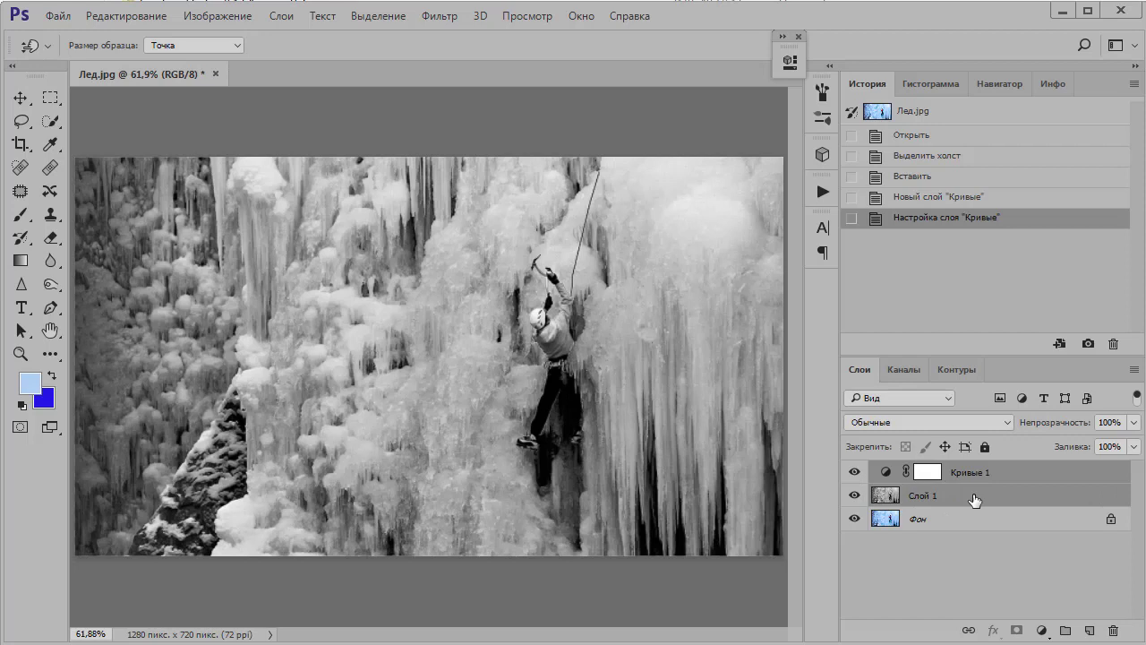
pyautogui.hotkey('ctrl', 'g')
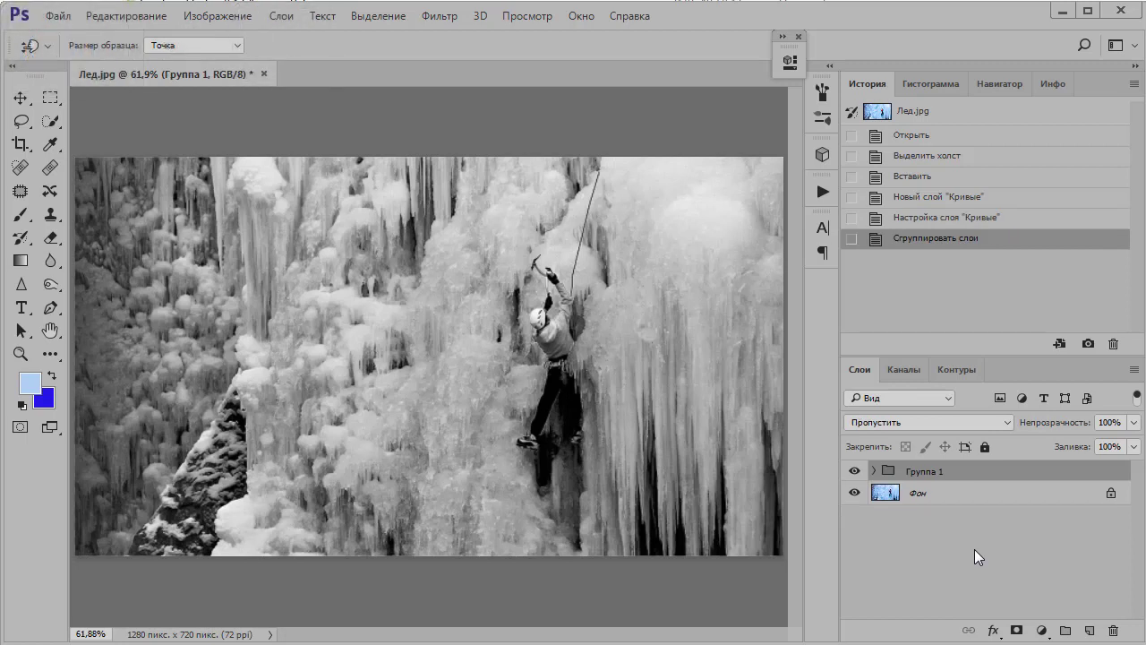
# Step: Set Группа 1's blend mode to Яркость (Luminosity), then hide it to compare
pyautogui.click(942, 424)
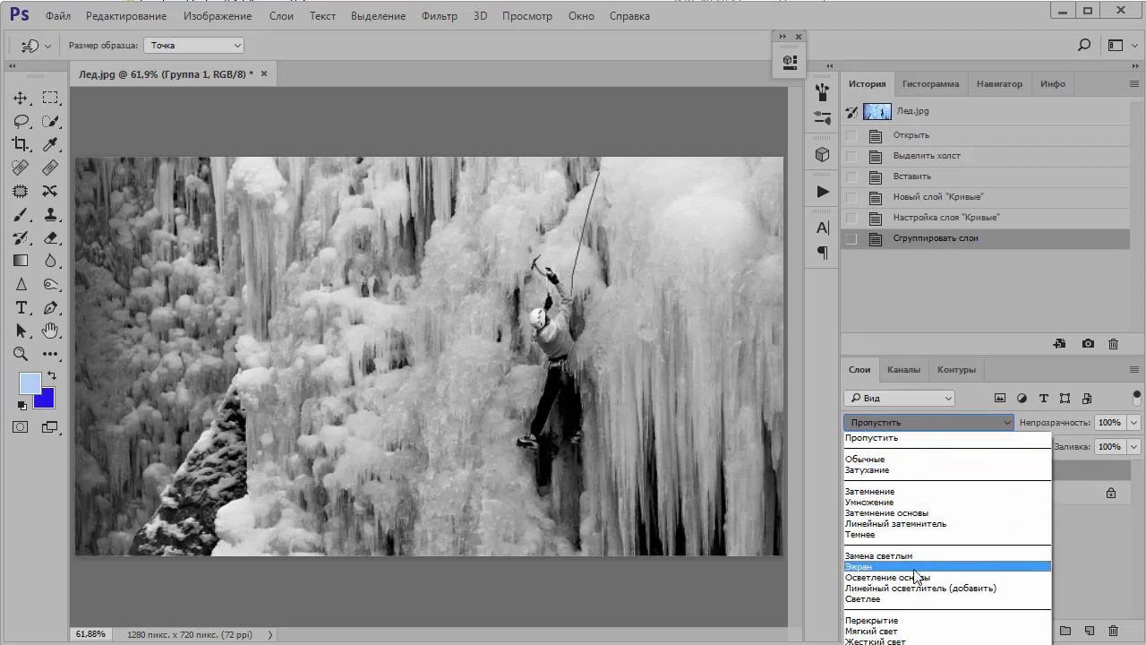
pyautogui.press('End')
pyautogui.press('Return')
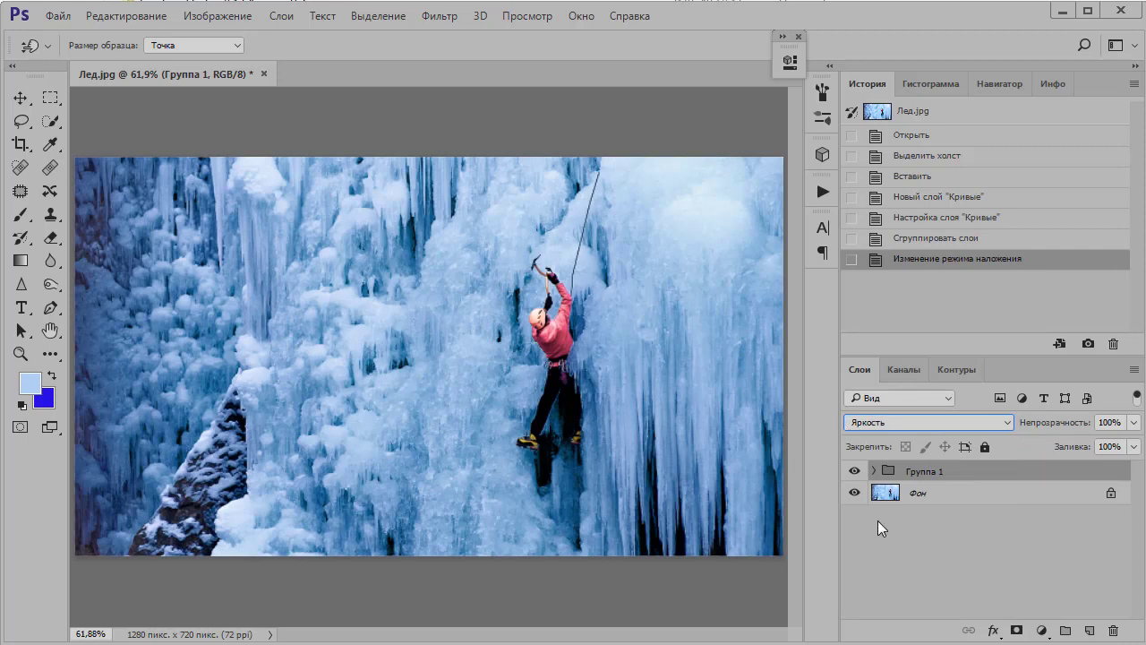
pyautogui.click(855, 471)
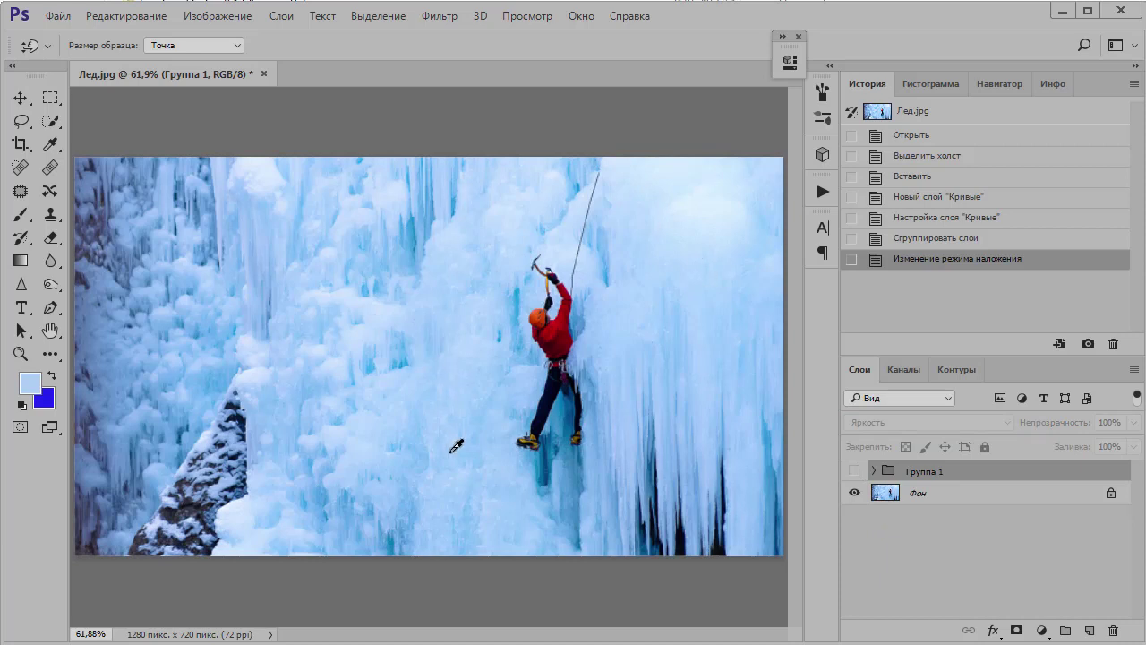
# Step: Compare the photo with and without Группа 1, leave it visible, and select Фон
pyautogui.click(854, 471)
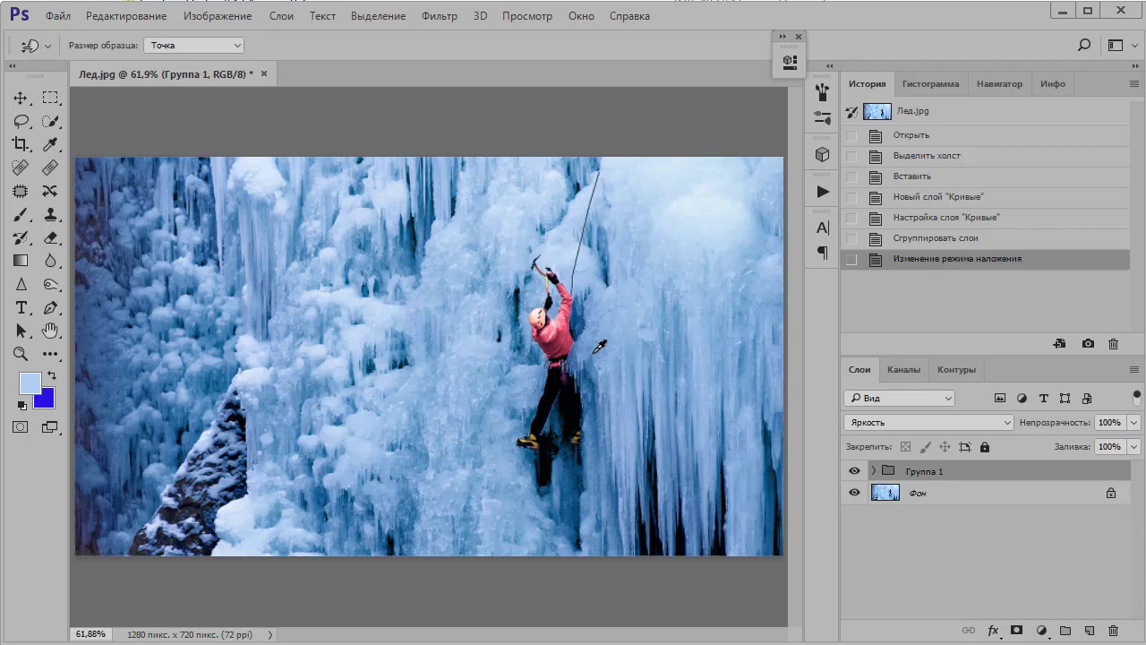
pyautogui.click(854, 471)
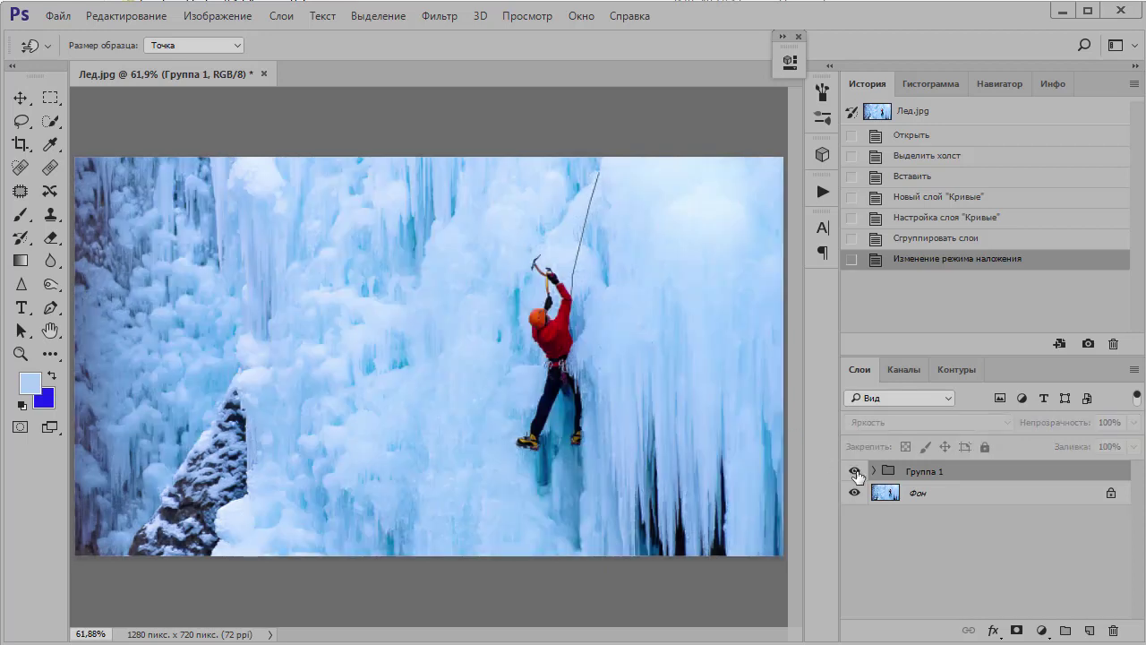
pyautogui.click(855, 471)
pyautogui.click(855, 472)
pyautogui.click(855, 472)
pyautogui.click(854, 472)
pyautogui.click(855, 472)
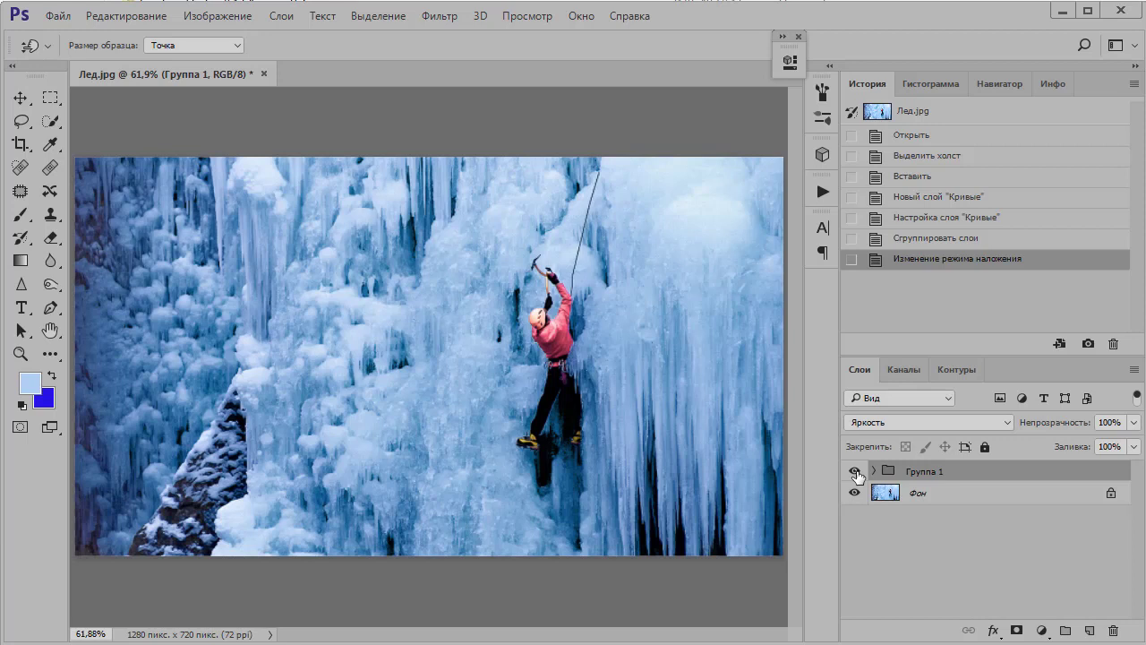
pyautogui.click(940, 497)
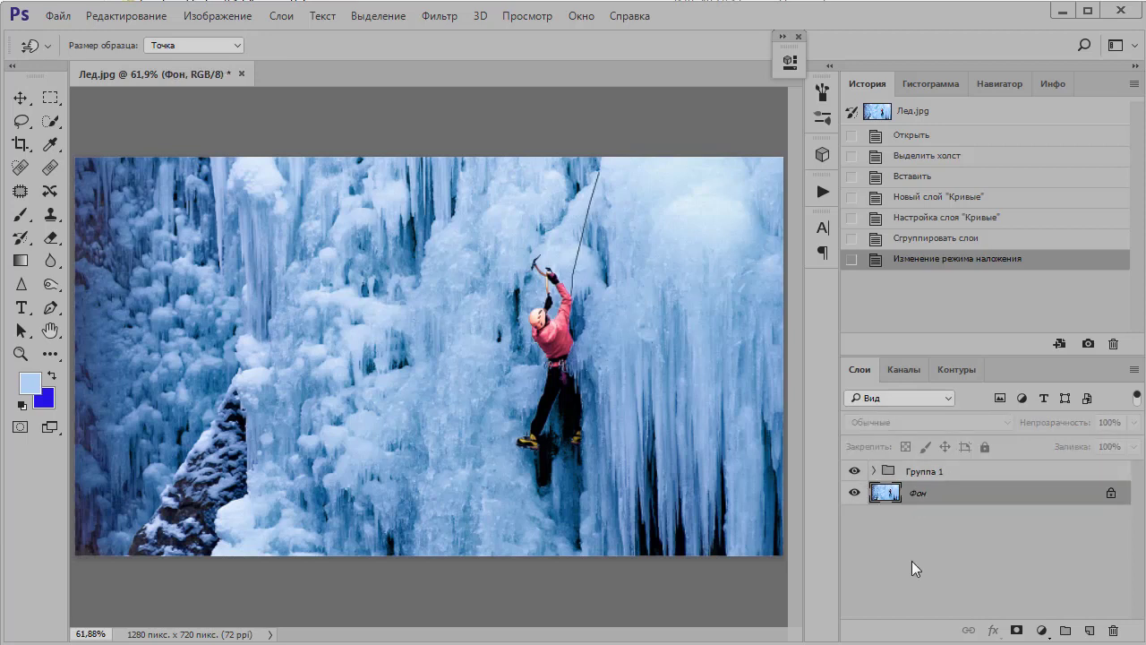
# Step: Duplicate the background as Фон копия and move it to the top of the stack
pyautogui.hotkey('ctrl', 'shift', ']')
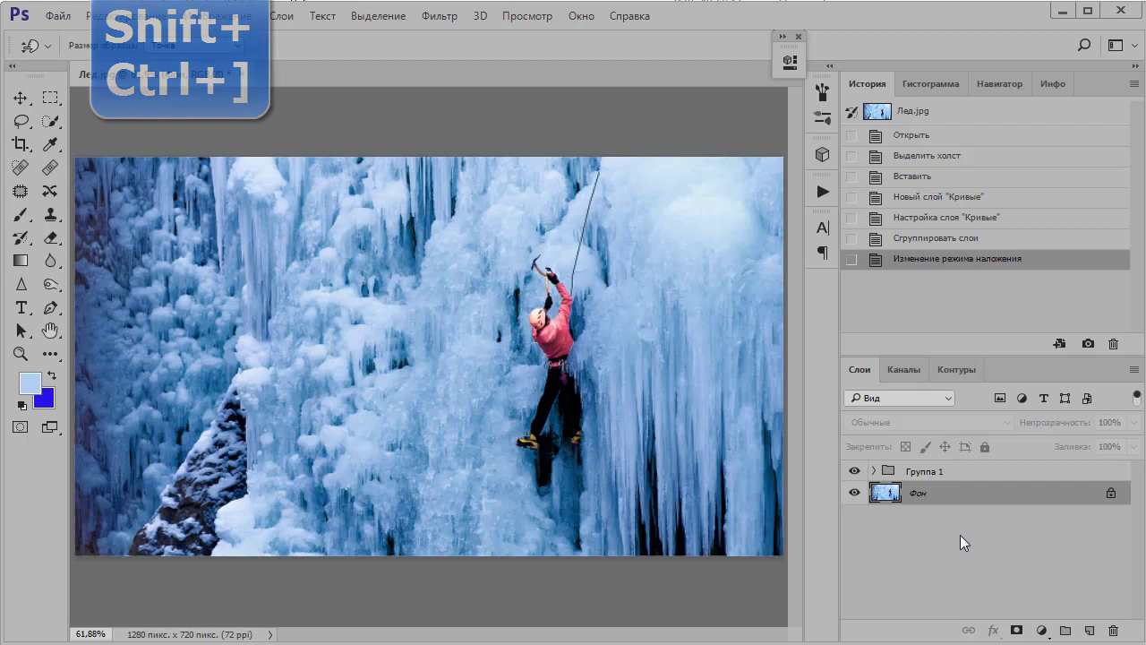
pyautogui.hotkey('ctrl', 'j')
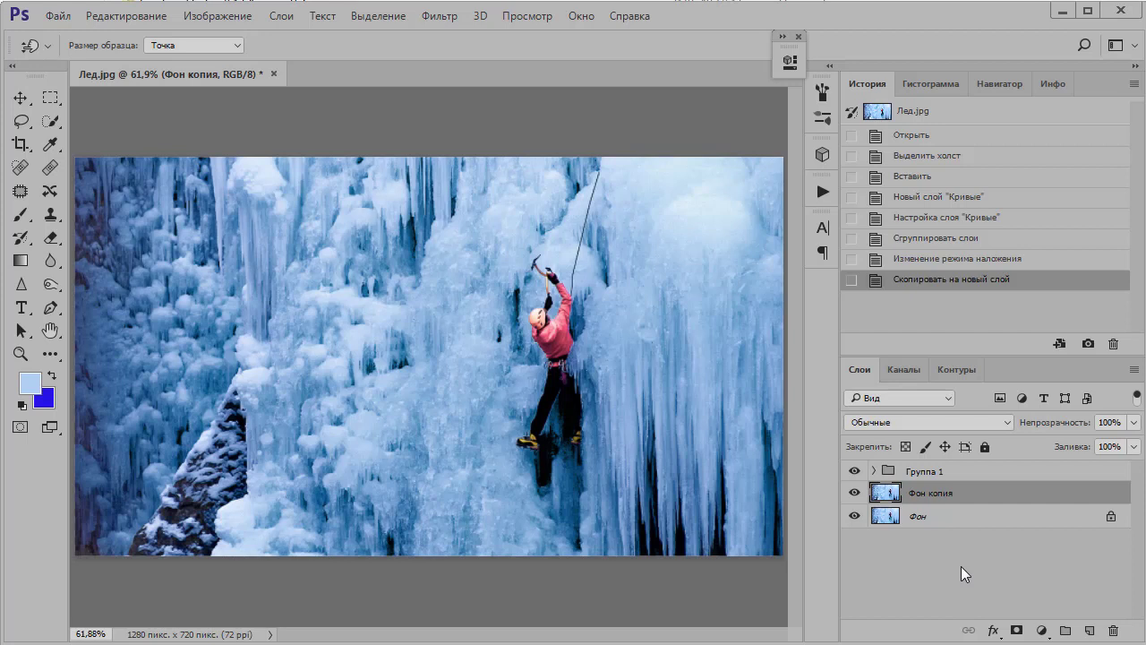
pyautogui.hotkey('ctrl', 'shift', ']')
pyautogui.hotkey('ctrl', 'shift', ']')
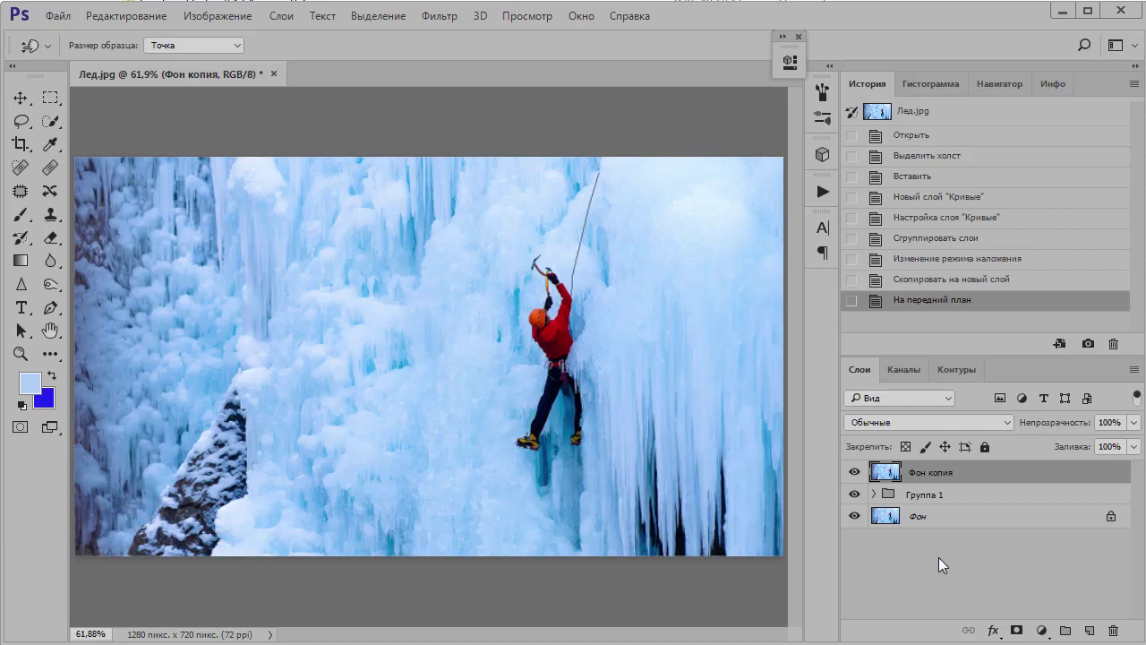
# Step: Set Фон копия to Затемнение (Darken) blend mode and toggle it to compare
pyautogui.click(900, 423)
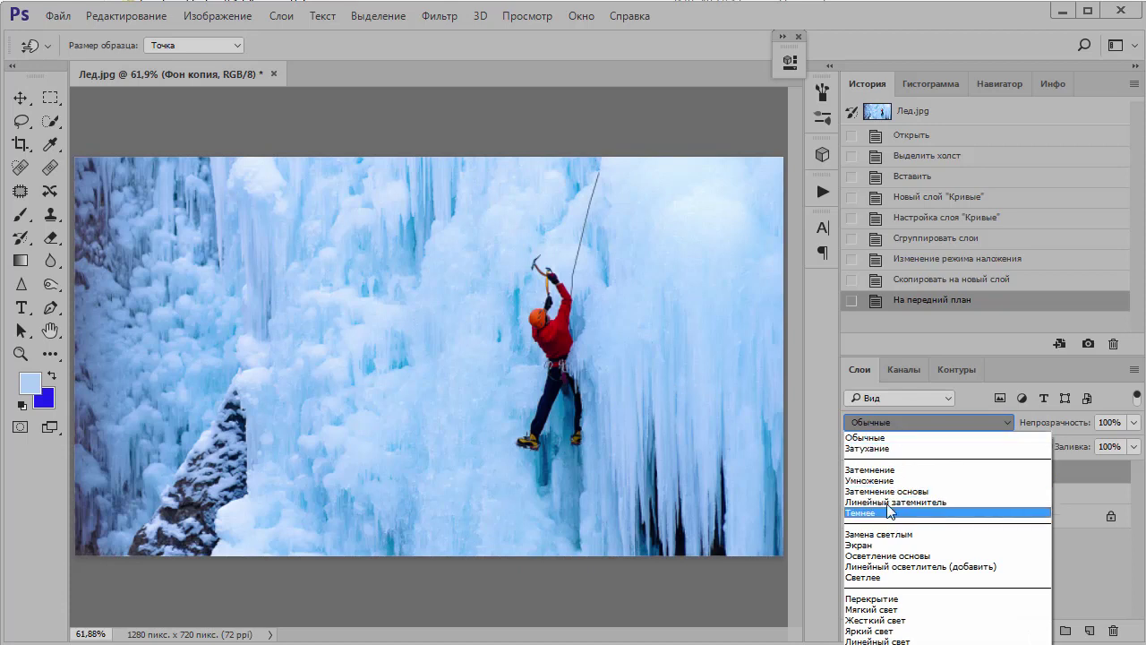
pyautogui.click(885, 471)
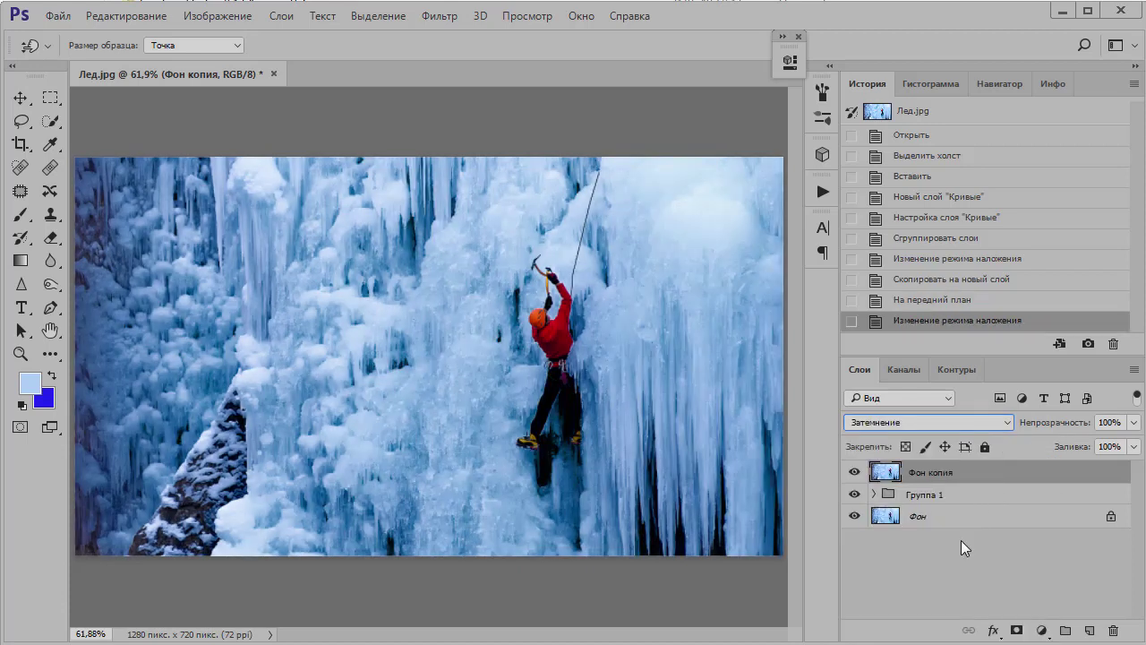
pyautogui.click(854, 473)
pyautogui.click(854, 473)
pyautogui.click(854, 473)
pyautogui.click(854, 473)
pyautogui.keyDown('alt'); pyautogui.click(854, 516); pyautogui.keyUp('alt')
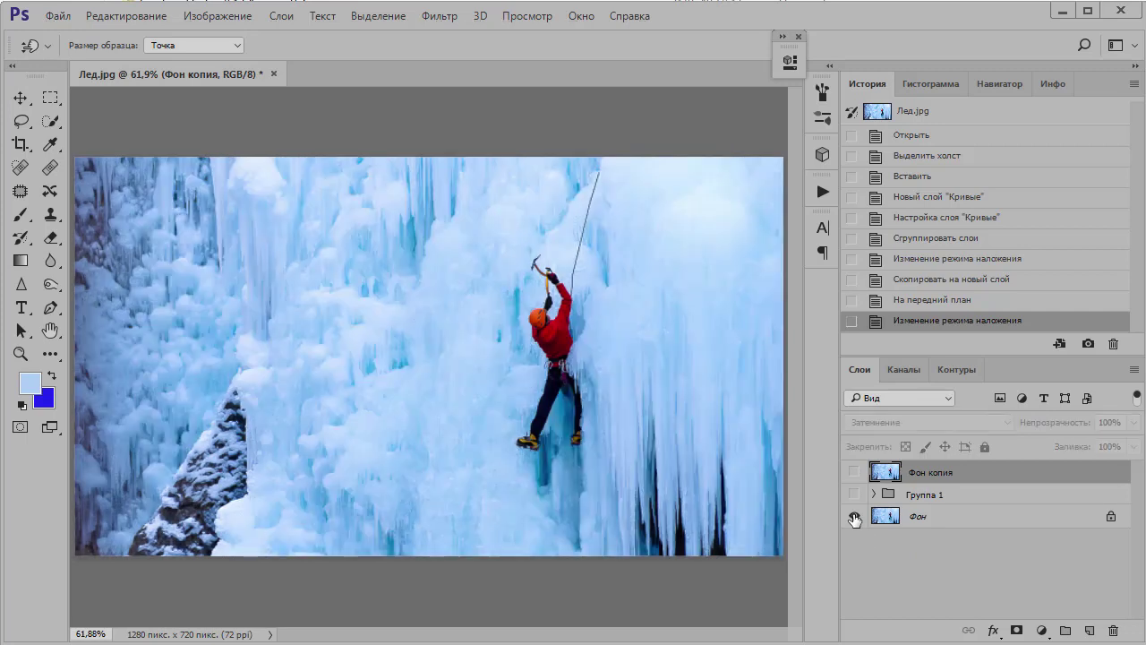
pyautogui.keyDown('alt'); pyautogui.click(854, 517); pyautogui.keyUp('alt')
pyautogui.keyDown('alt'); pyautogui.click(854, 517); pyautogui.keyUp('alt')
pyautogui.keyDown('alt'); pyautogui.click(854, 516); pyautogui.keyUp('alt')
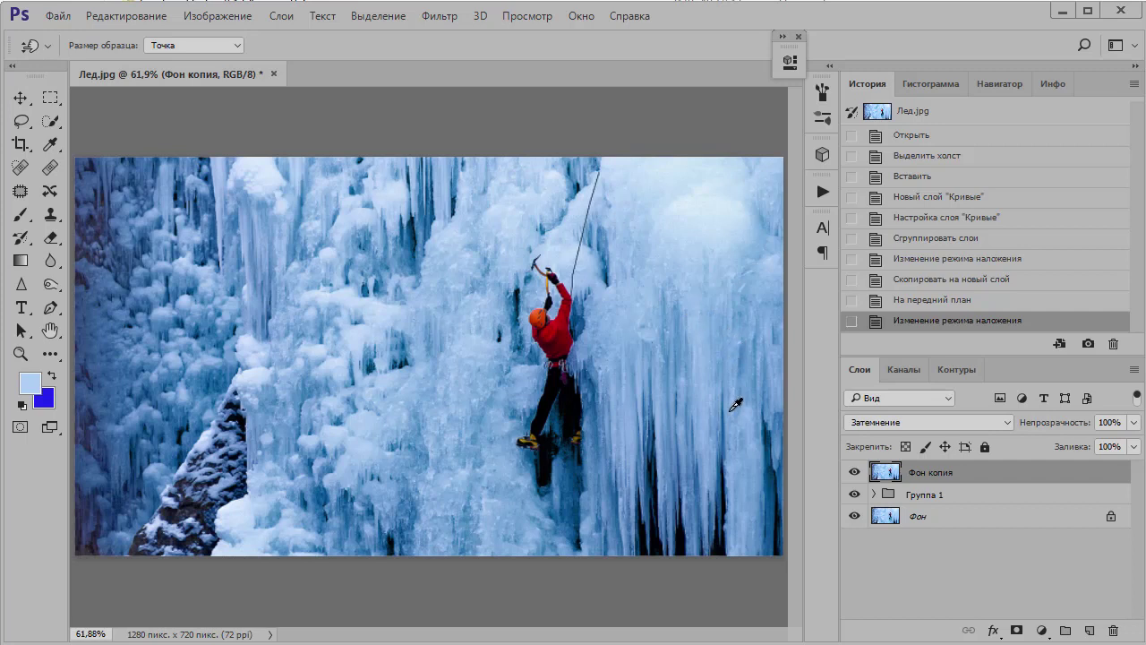
# Step: Expand Группа 1 and nudge the Кривые 1 midpoint up to about 132→133
pyautogui.click(971, 500)
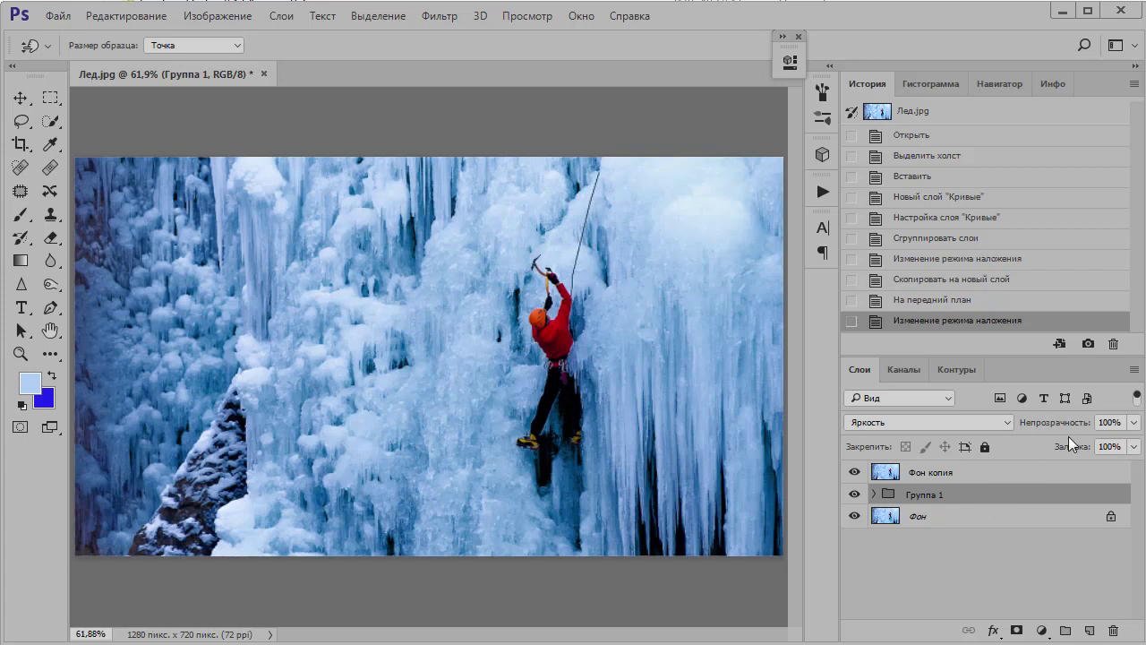
pyautogui.moveTo(1075, 428)
pyautogui.mouseDown()
pyautogui.moveTo(1032, 424)
pyautogui.moveTo(1073, 422)
pyautogui.mouseUp()
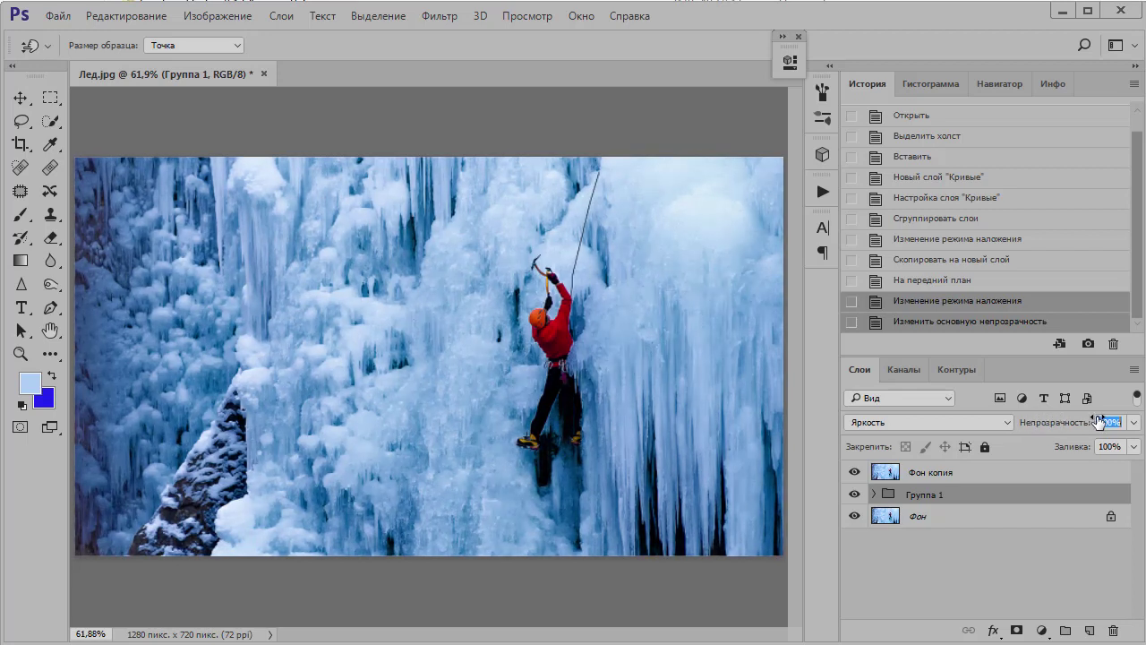
pyautogui.click(876, 494)
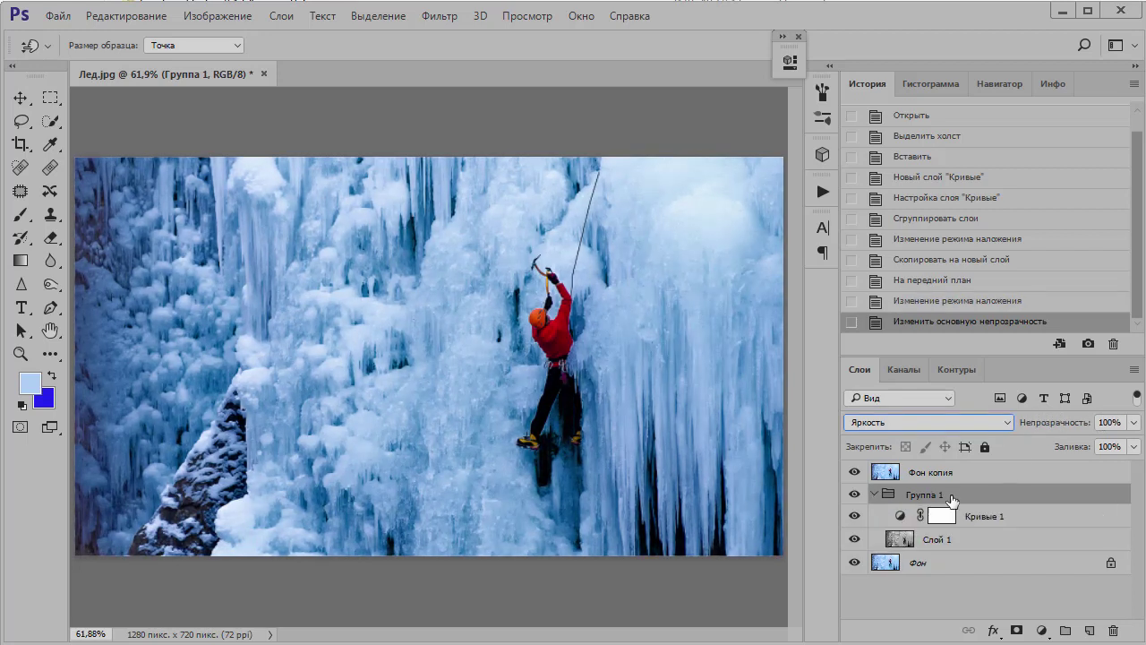
pyautogui.doubleClick(900, 516)
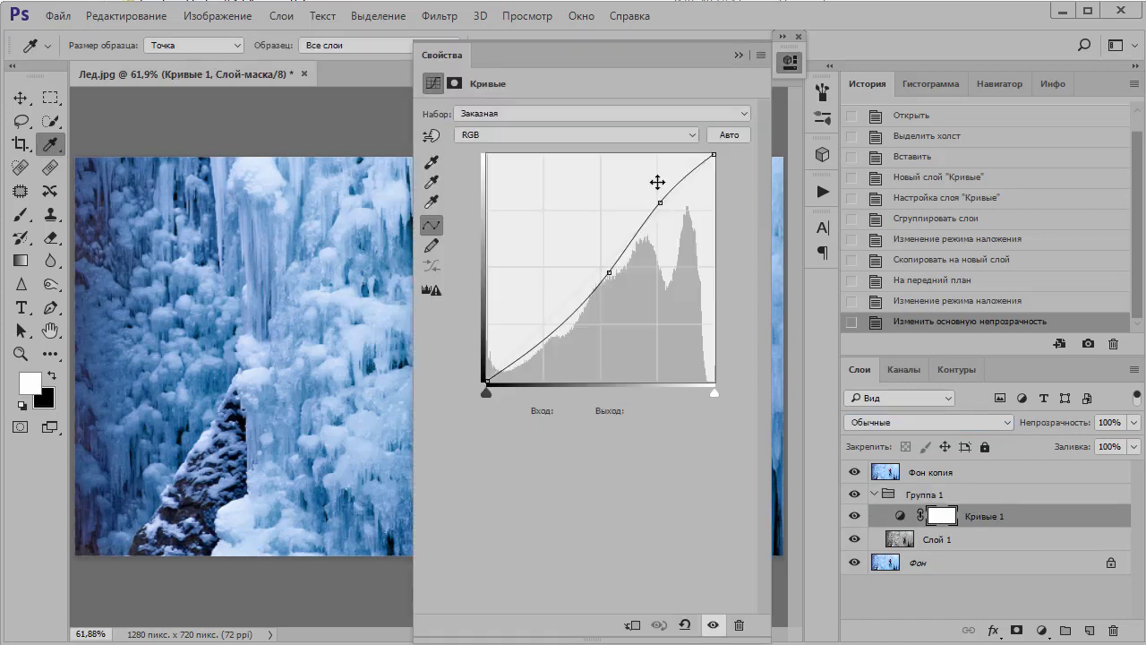
pyautogui.moveTo(441, 54); pyautogui.dragTo(800, 52)
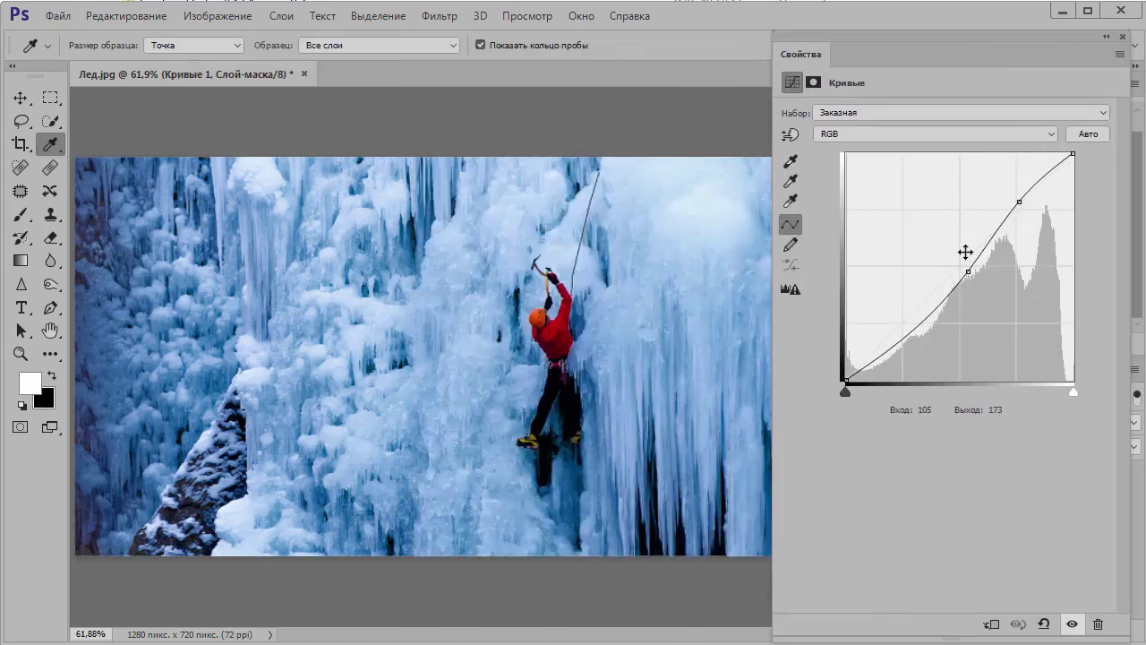
pyautogui.click(969, 273)
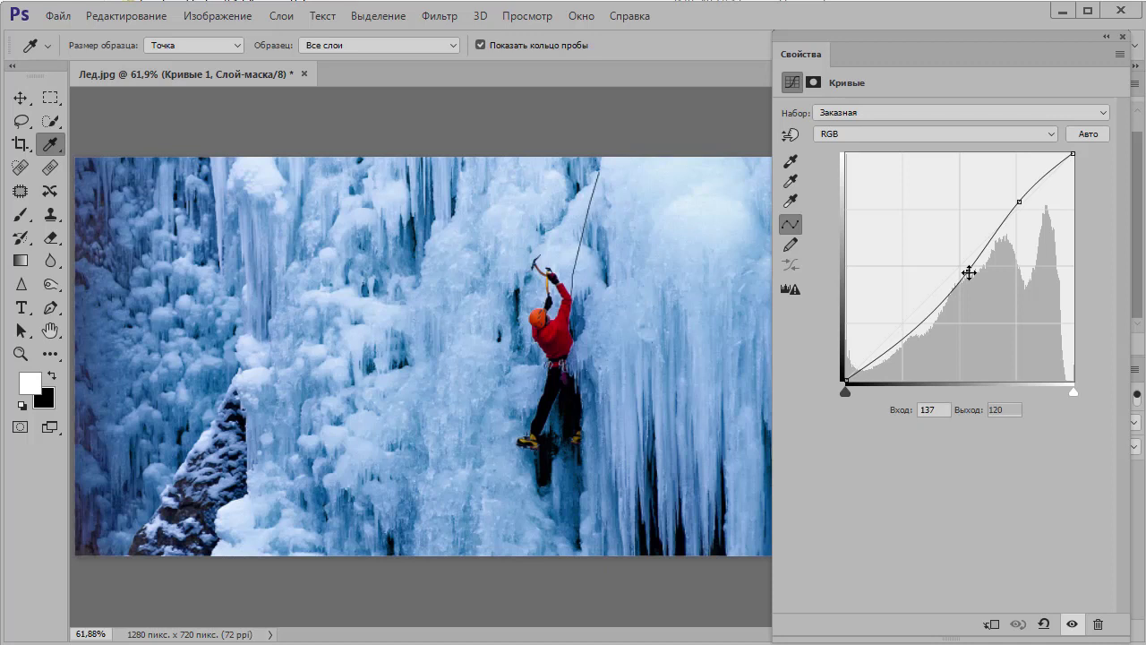
pyautogui.moveTo(969, 273)
pyautogui.mouseDown()
pyautogui.moveTo(964, 261)
pyautogui.moveTo(967, 272)
pyautogui.mouseUp()
pyautogui.click(1107, 37)
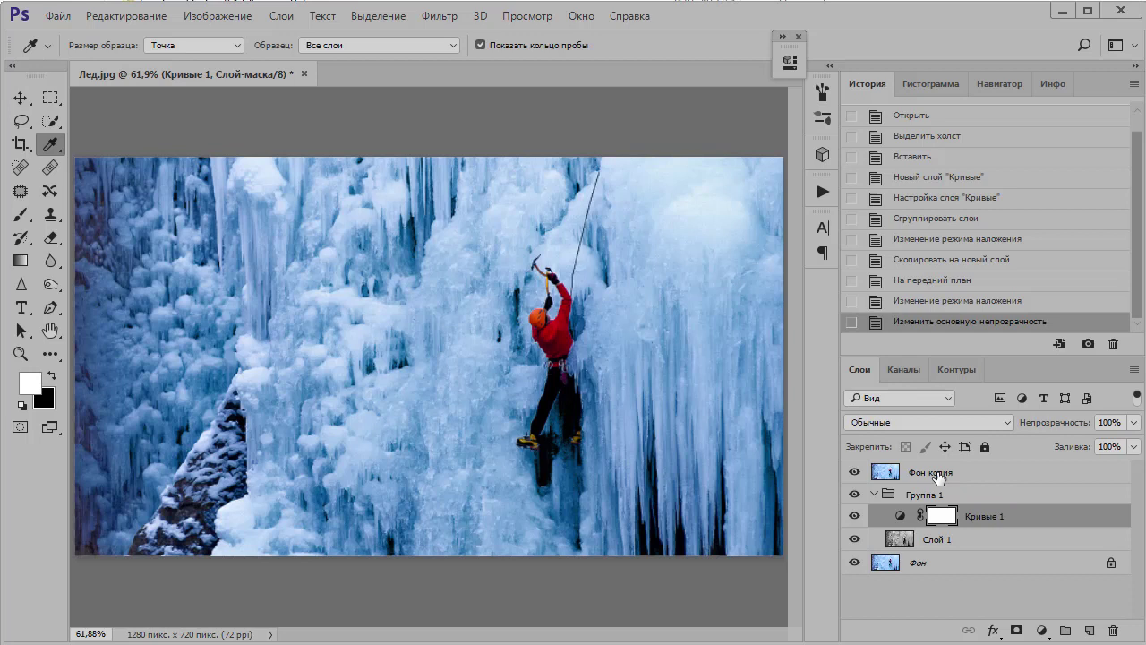
# Step: Collapse Группа 1 and add a Curves layer Кривые 2 above Фон копия
pyautogui.click(923, 495)
pyautogui.click(874, 494)
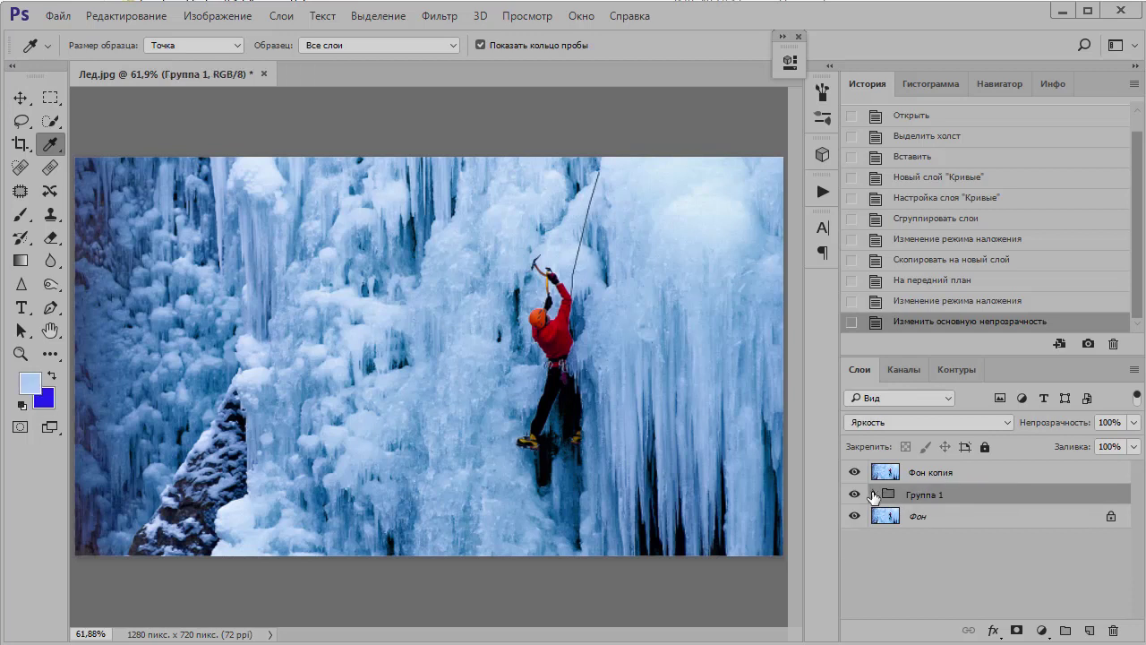
pyautogui.click(931, 474)
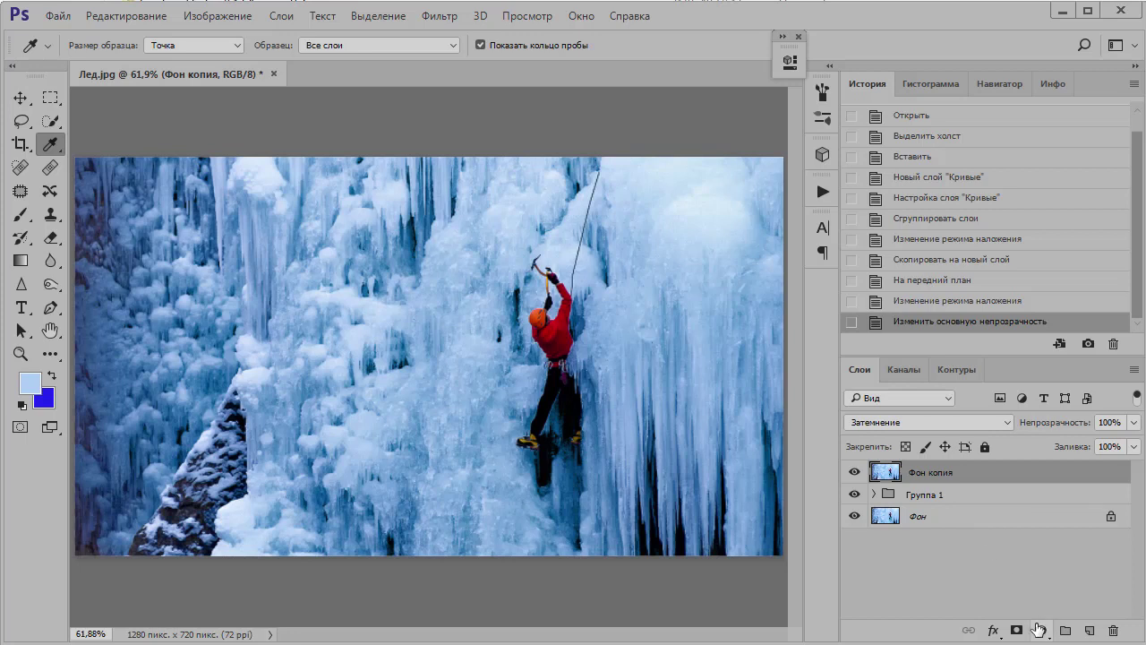
pyautogui.click(1041, 631)
pyautogui.click(1083, 342)
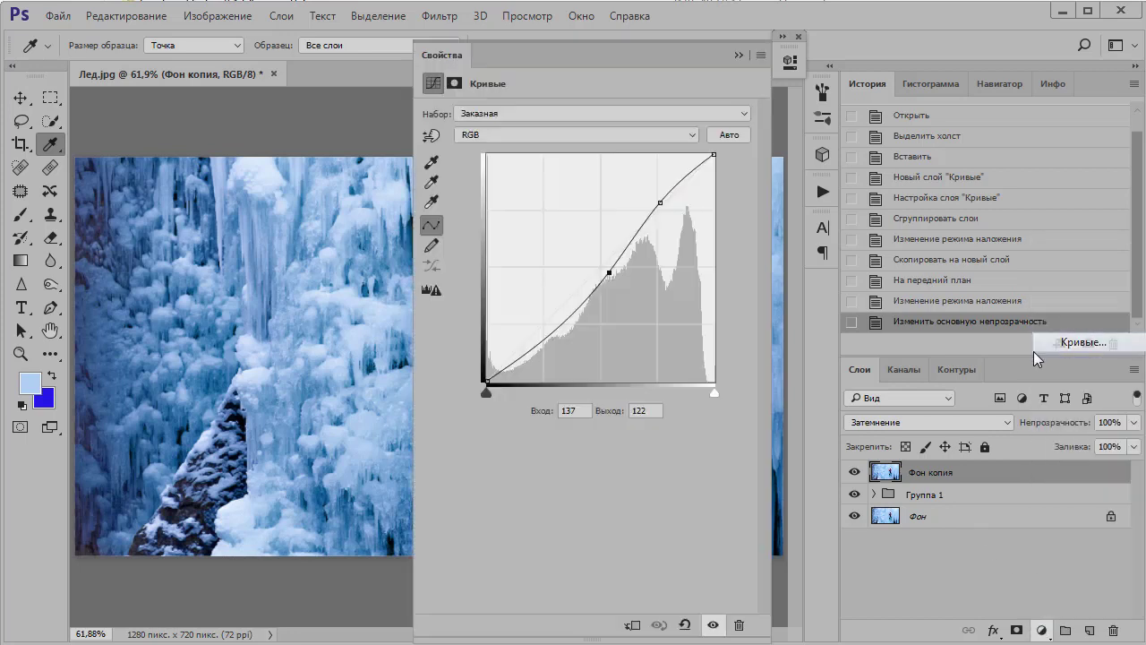
pyautogui.moveTo(465, 67); pyautogui.dragTo(773, 45)
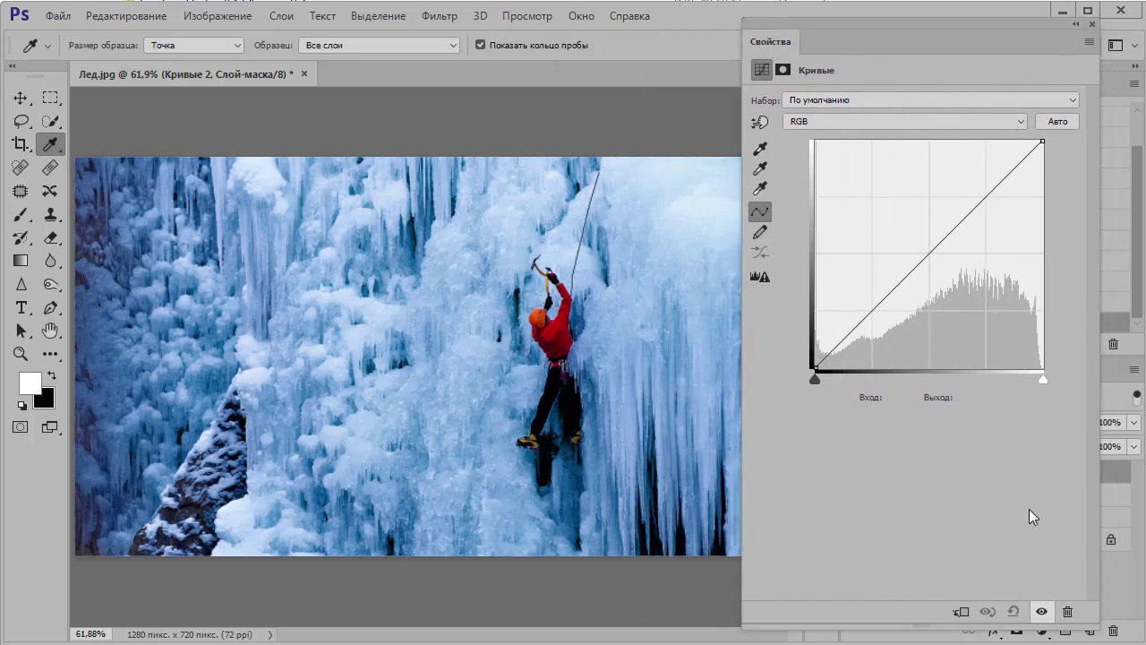
# Step: Set Кривые 2's white point to 206, then resample it from the brightest ice
pyautogui.press('alt')
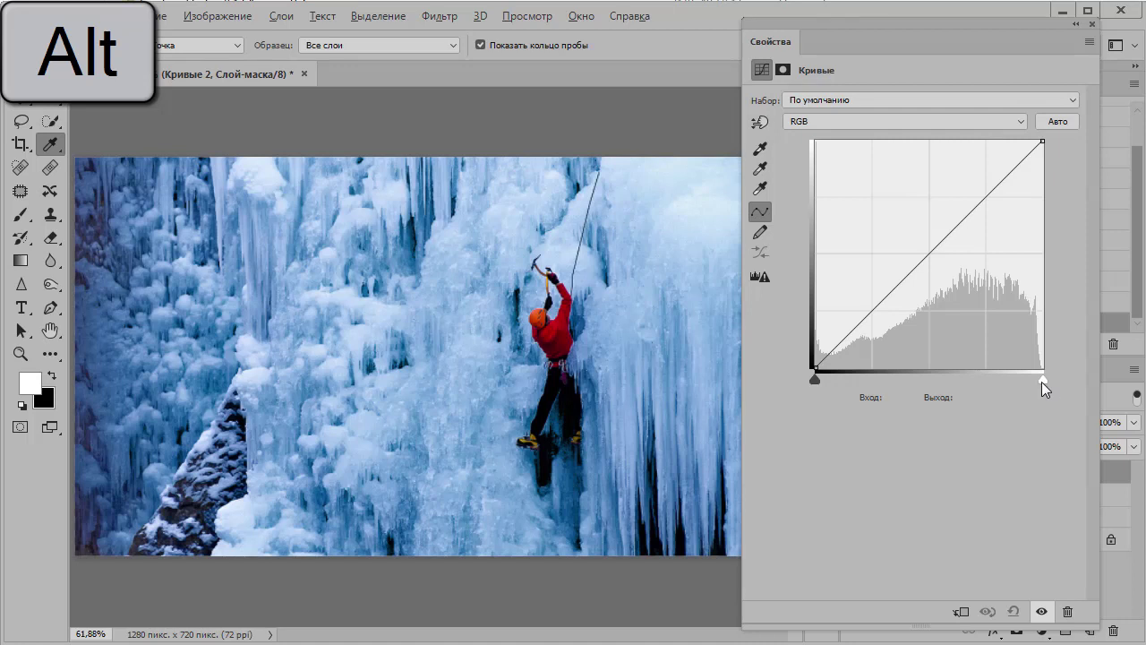
pyautogui.moveTo(1041, 379); pyautogui.dragTo(1002, 387)
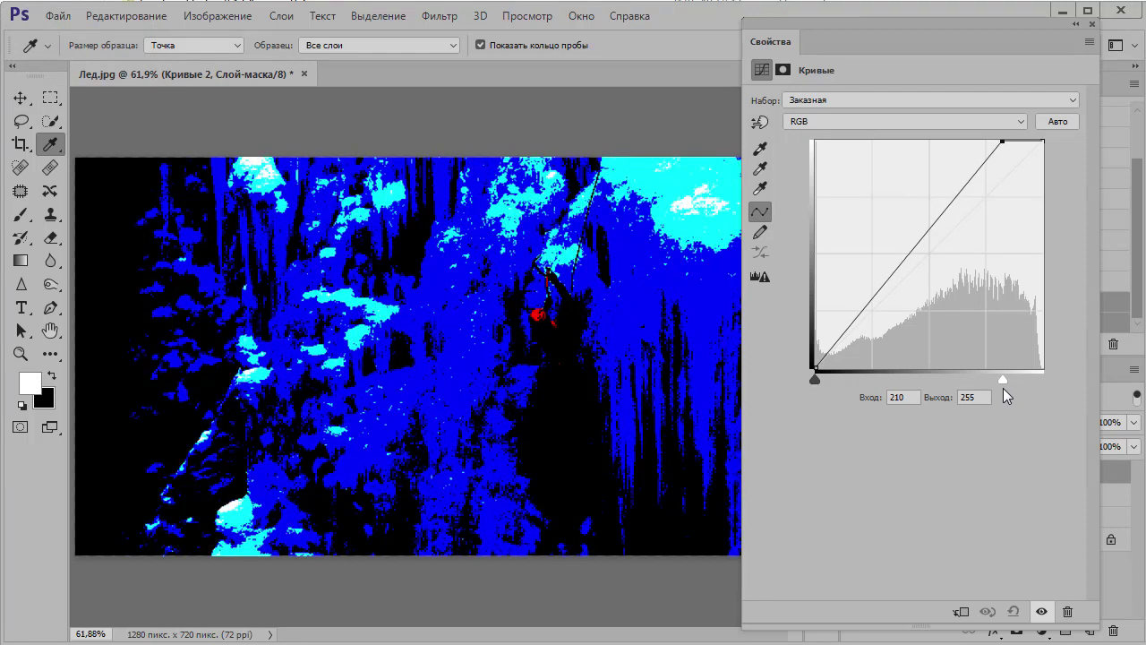
pyautogui.moveTo(1003, 389); pyautogui.dragTo(999, 389)
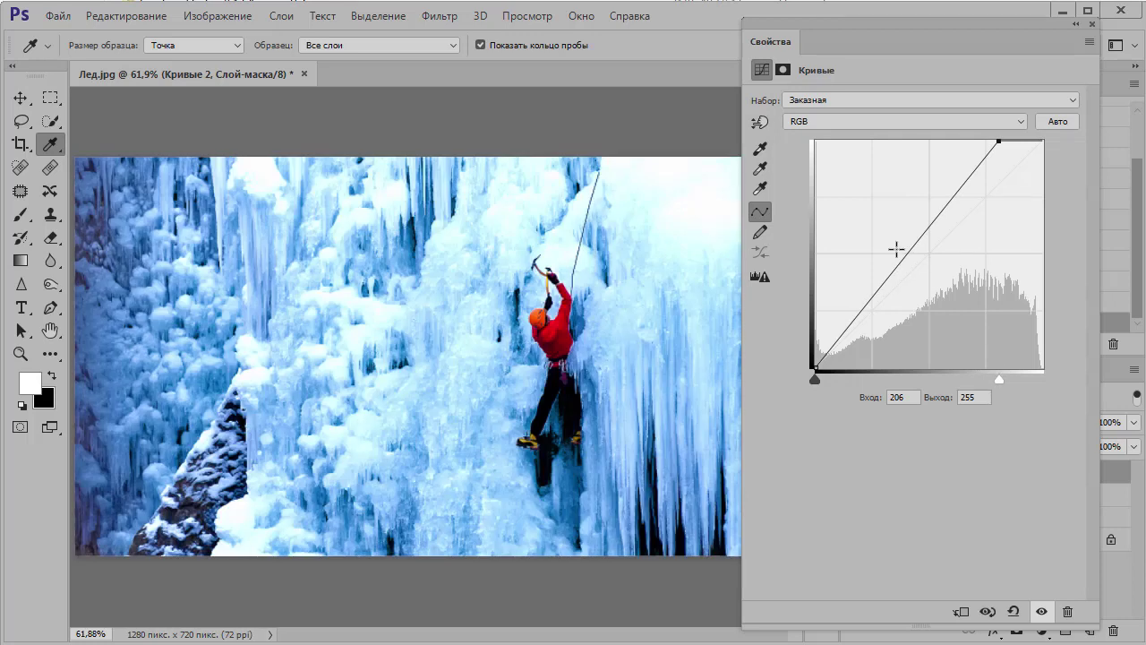
pyautogui.click(760, 188)
pyautogui.click(763, 213)
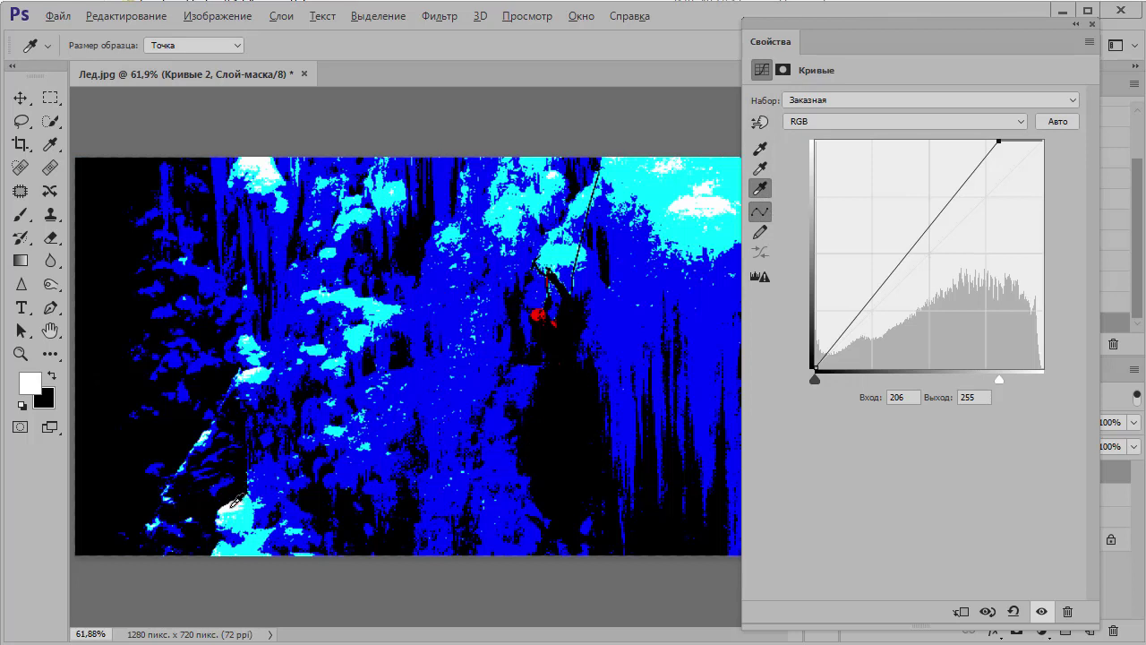
pyautogui.keyDown('alt'); pyautogui.click(233, 502); pyautogui.keyUp('alt')
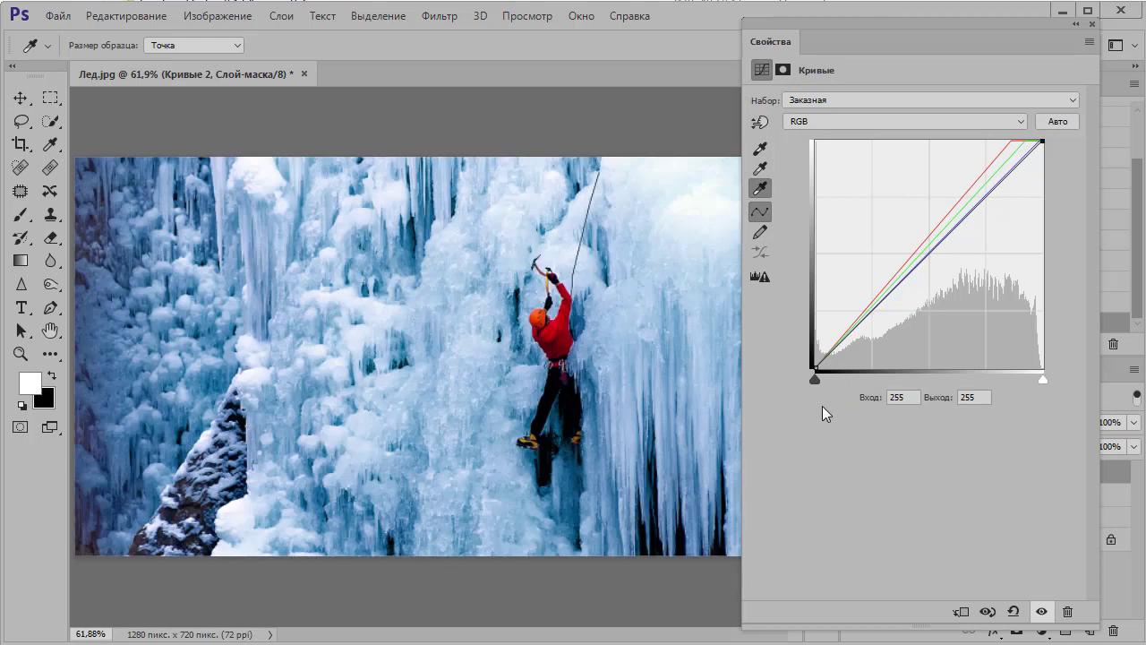
# Step: Test a raised black point with clipping preview, then undo it back to 0
pyautogui.moveTo(815, 380); pyautogui.dragTo(822, 397)
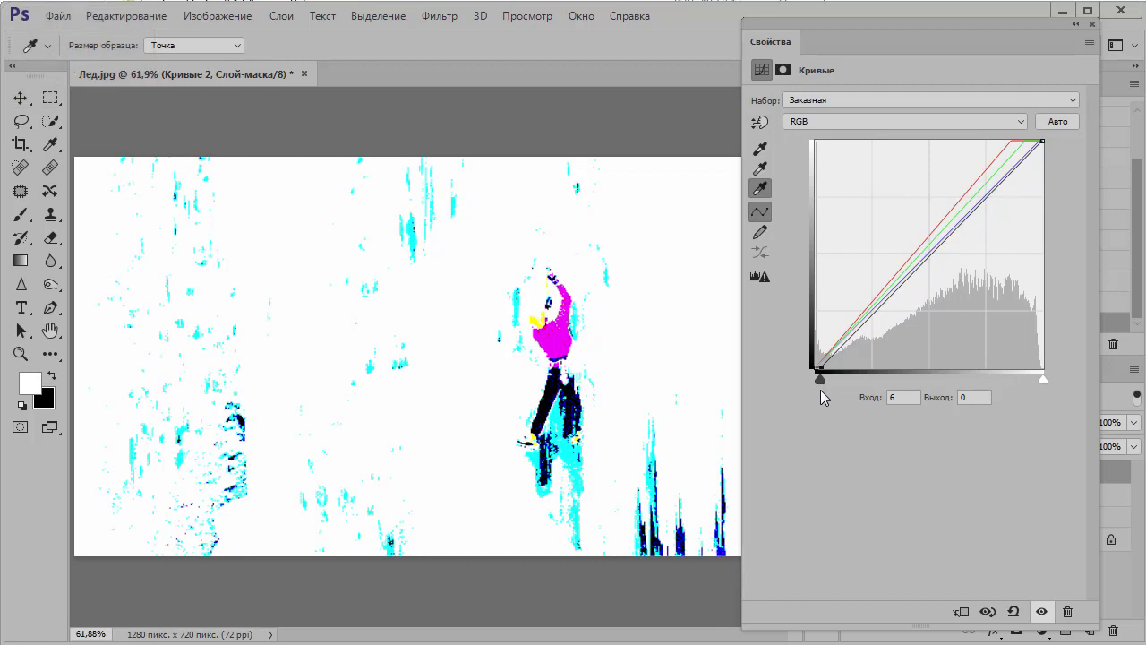
pyautogui.moveTo(824, 396); pyautogui.dragTo(820, 392)
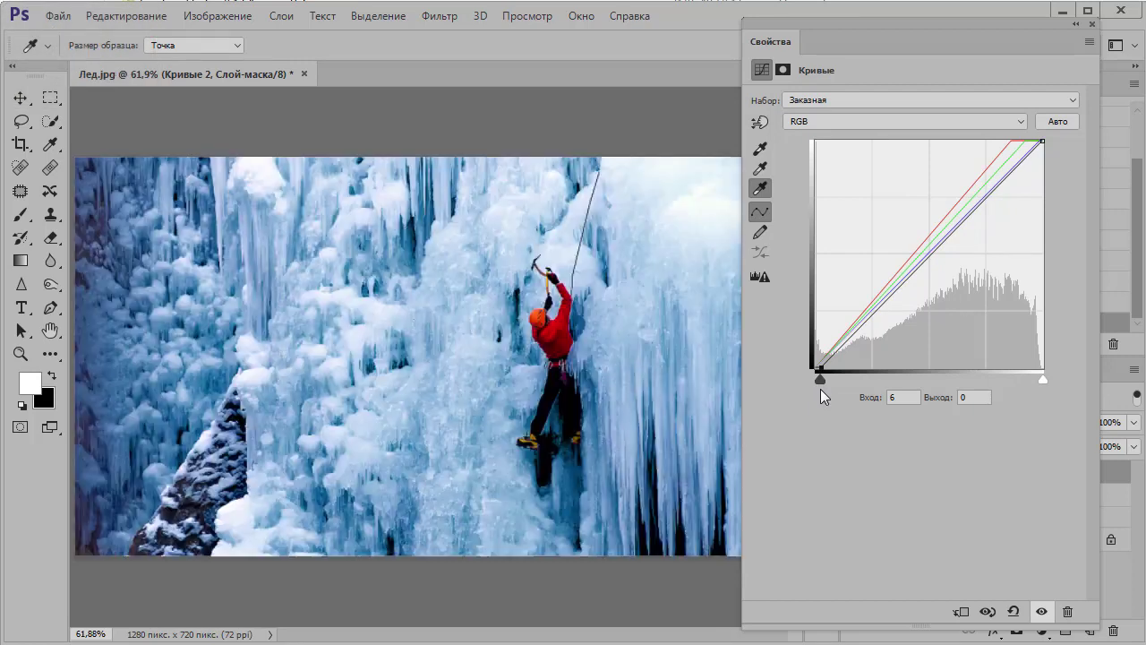
pyautogui.click(760, 150)
pyautogui.press('alt')
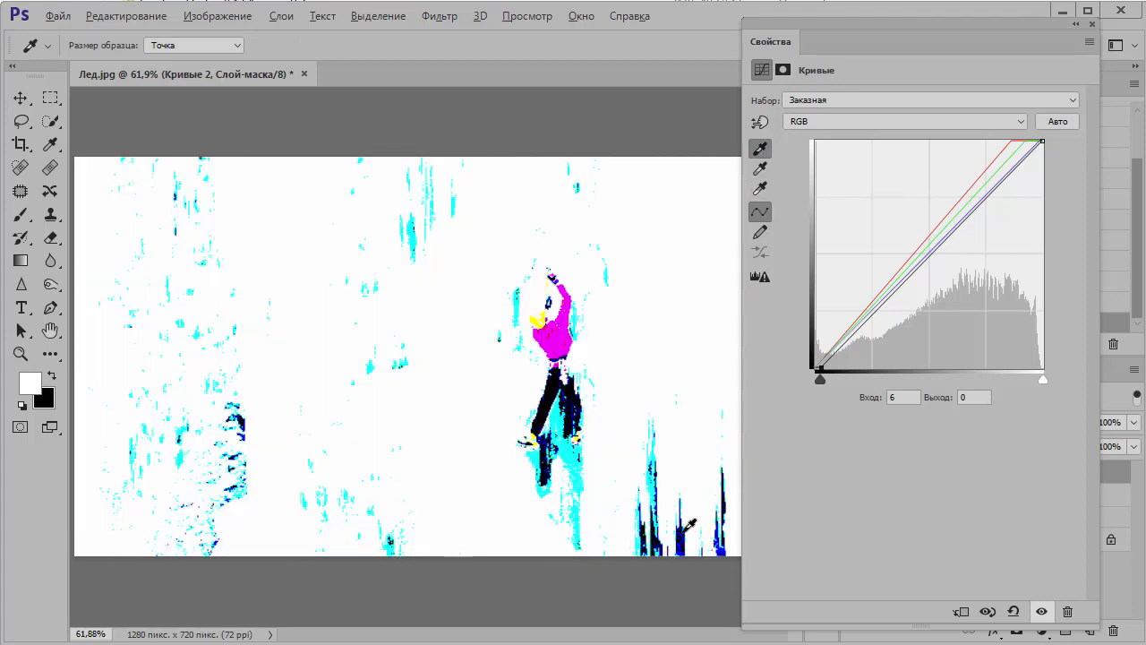
pyautogui.hotkey('ctrl', 'z')
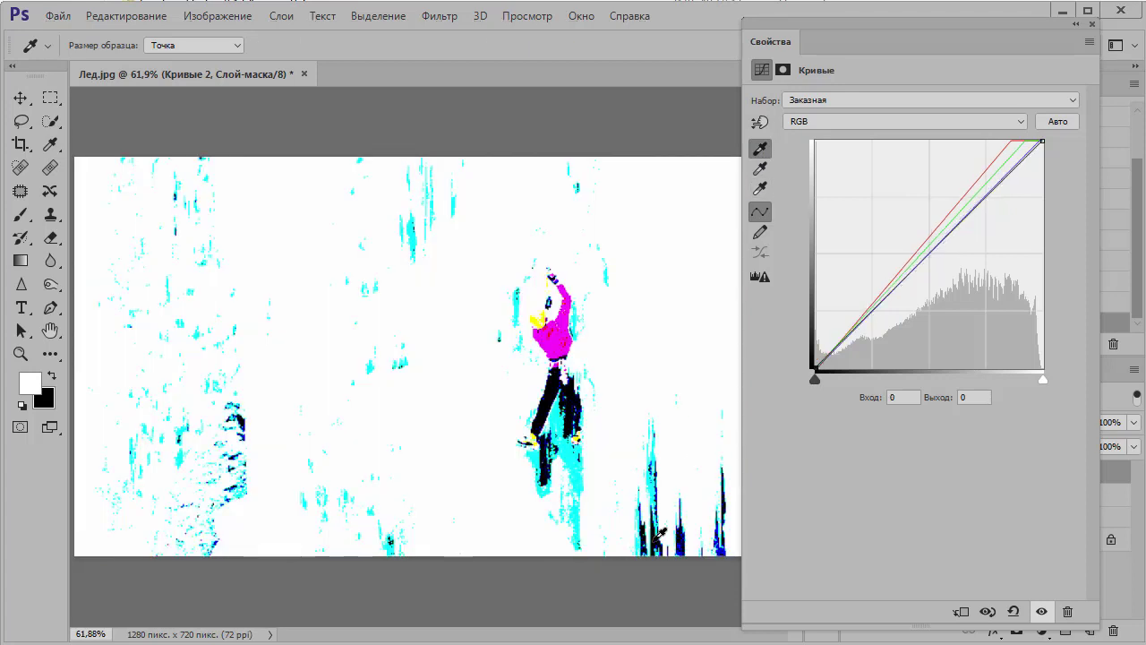
# Step: Close the Curves settings and compare the image with and without Кривые 2
pyautogui.click(1076, 24)
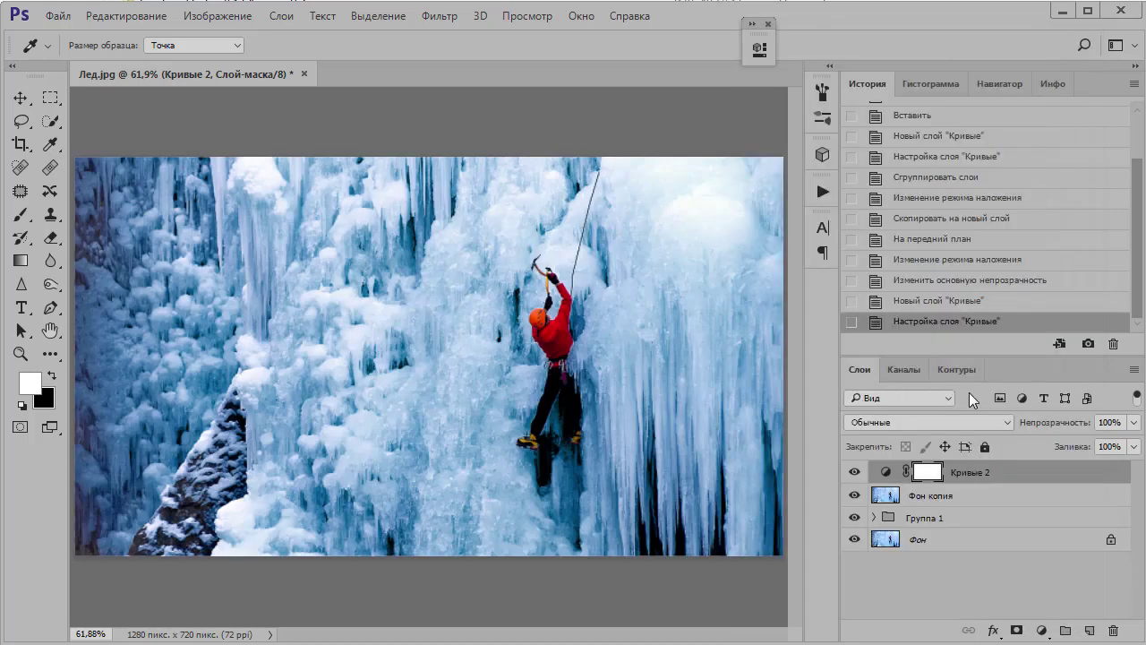
pyautogui.click(854, 472)
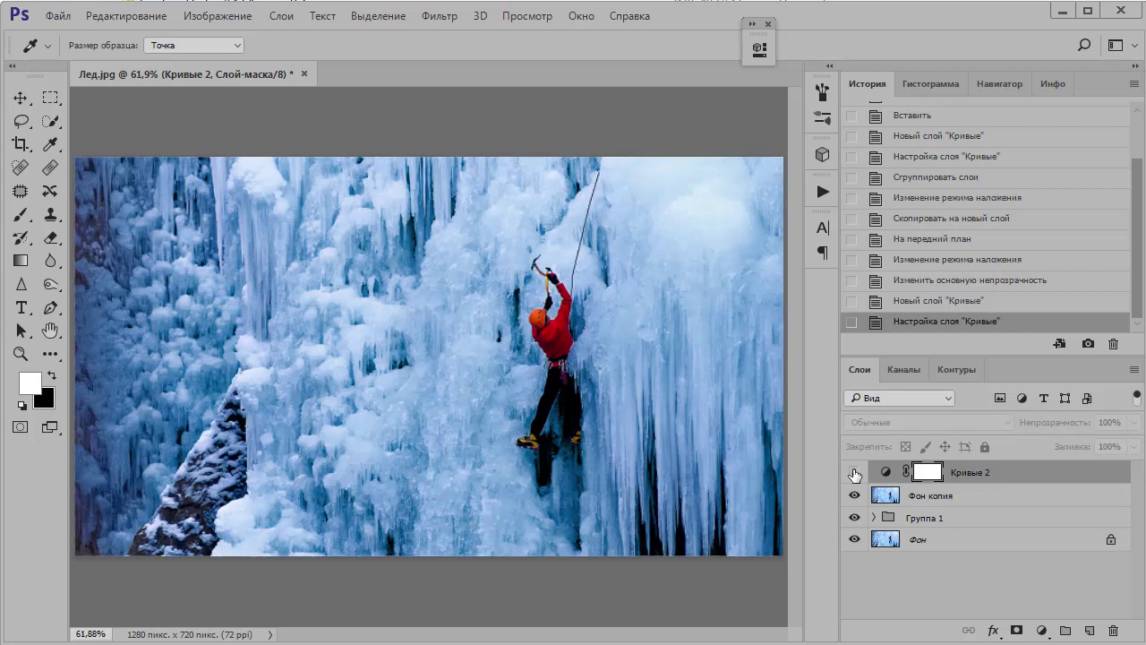
pyautogui.click(854, 472)
pyautogui.click(855, 473)
pyautogui.click(855, 473)
pyautogui.click(854, 472)
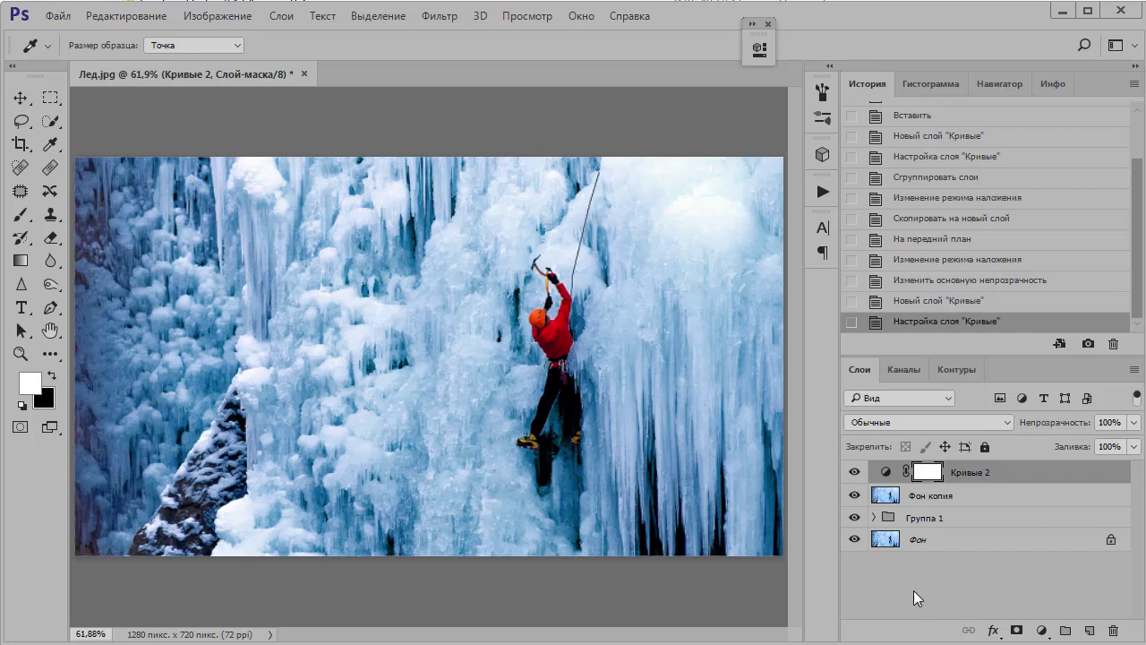
# Step: Alt-click Фон's eye icon to compare the original with the finished edit, leaving all layers visible
pyautogui.keyDown('alt'); pyautogui.click(854, 540); pyautogui.keyUp('alt')
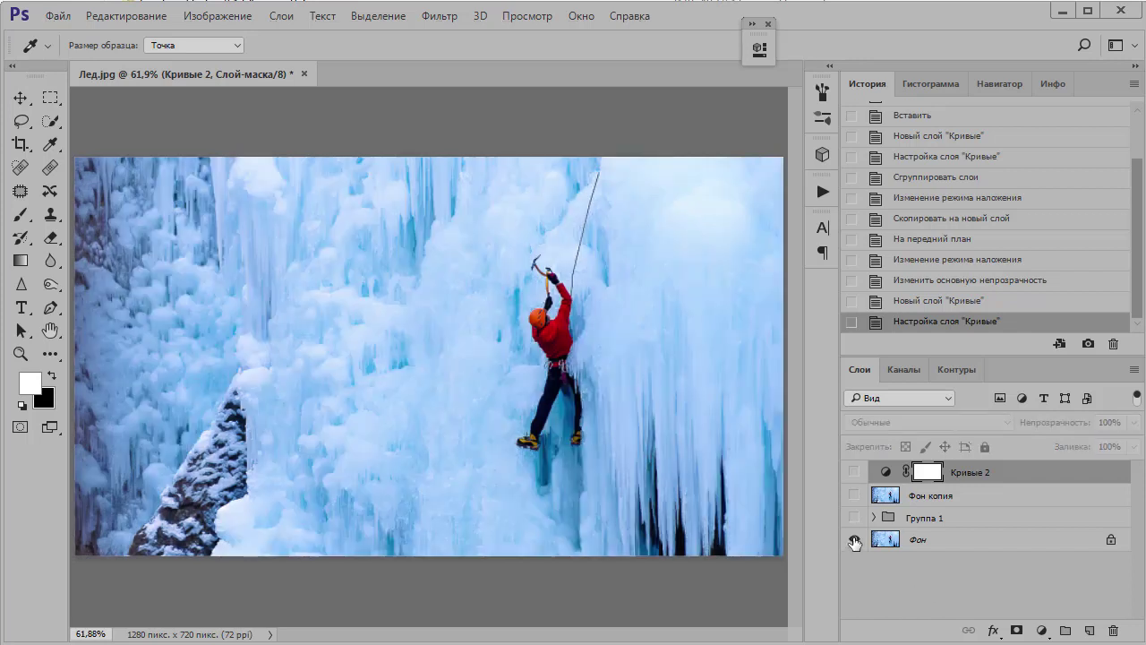
pyautogui.keyDown('alt'); pyautogui.click(854, 540); pyautogui.keyUp('alt')
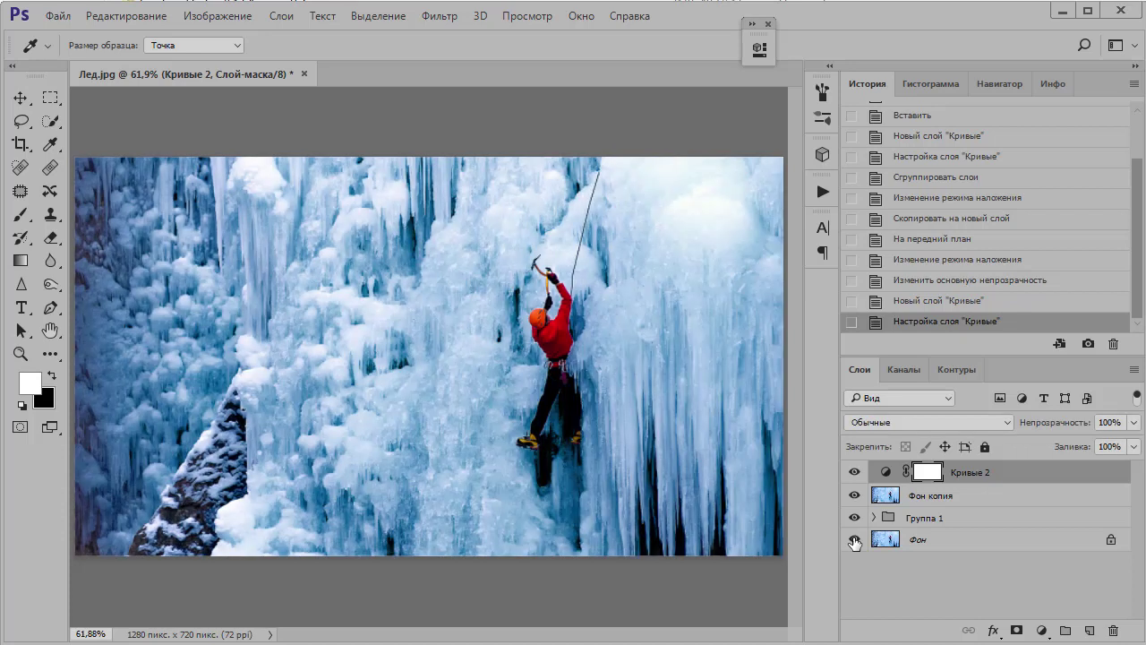
pyautogui.keyDown('alt'); pyautogui.click(855, 539); pyautogui.keyUp('alt')
pyautogui.keyDown('alt'); pyautogui.click(854, 540); pyautogui.keyUp('alt')
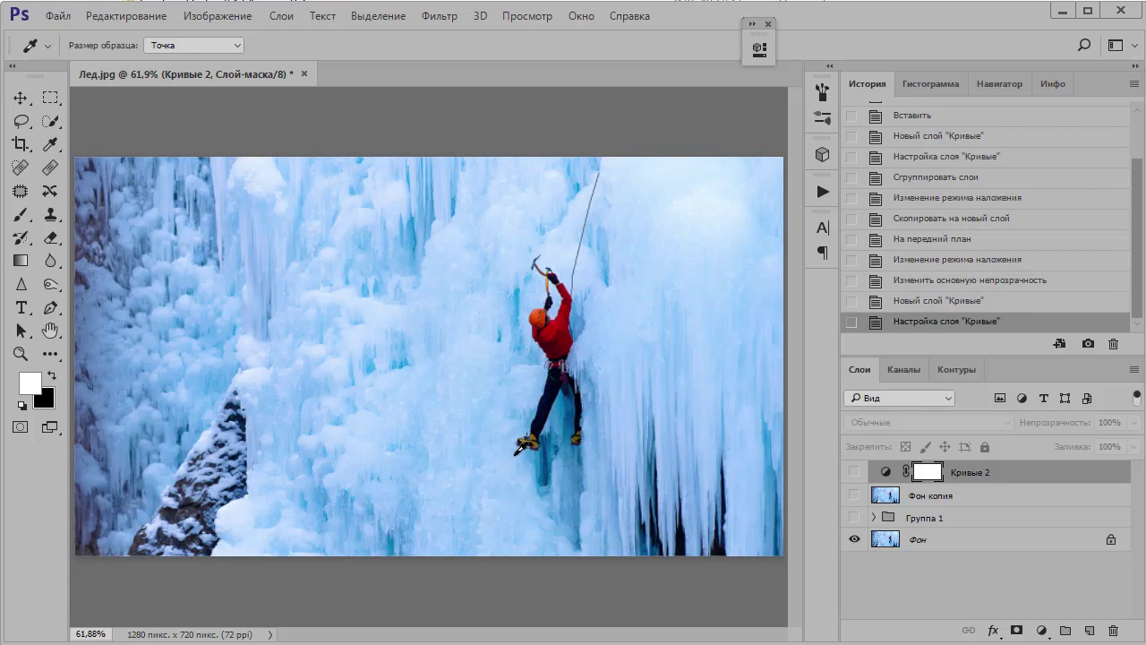
pyautogui.keyDown('alt'); pyautogui.click(854, 540); pyautogui.keyUp('alt')
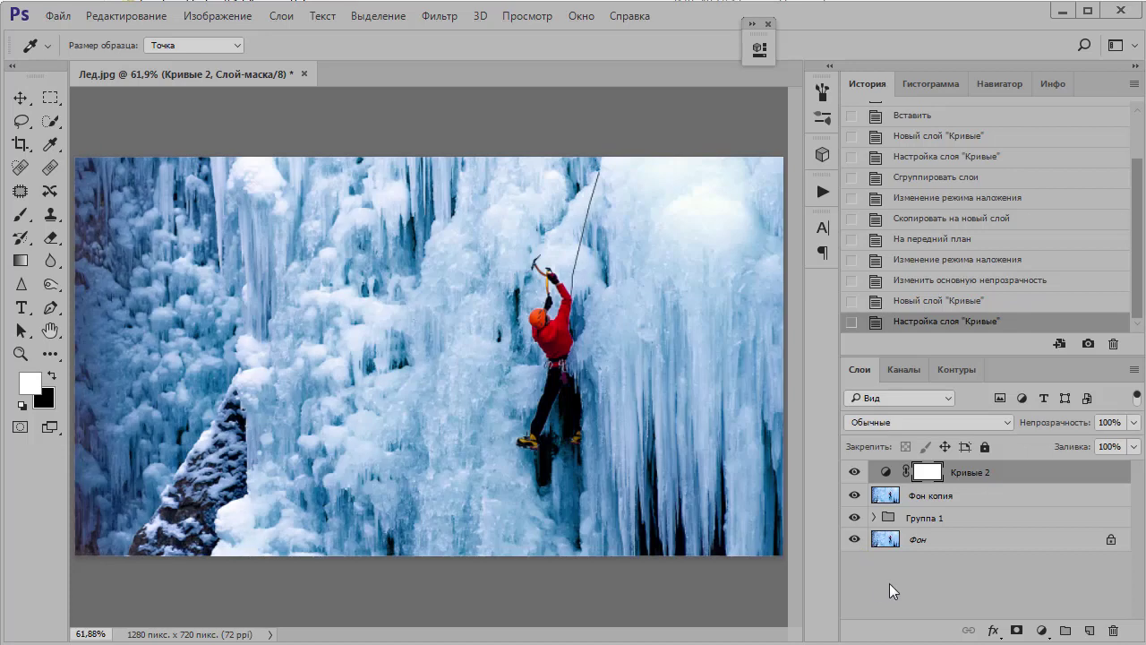